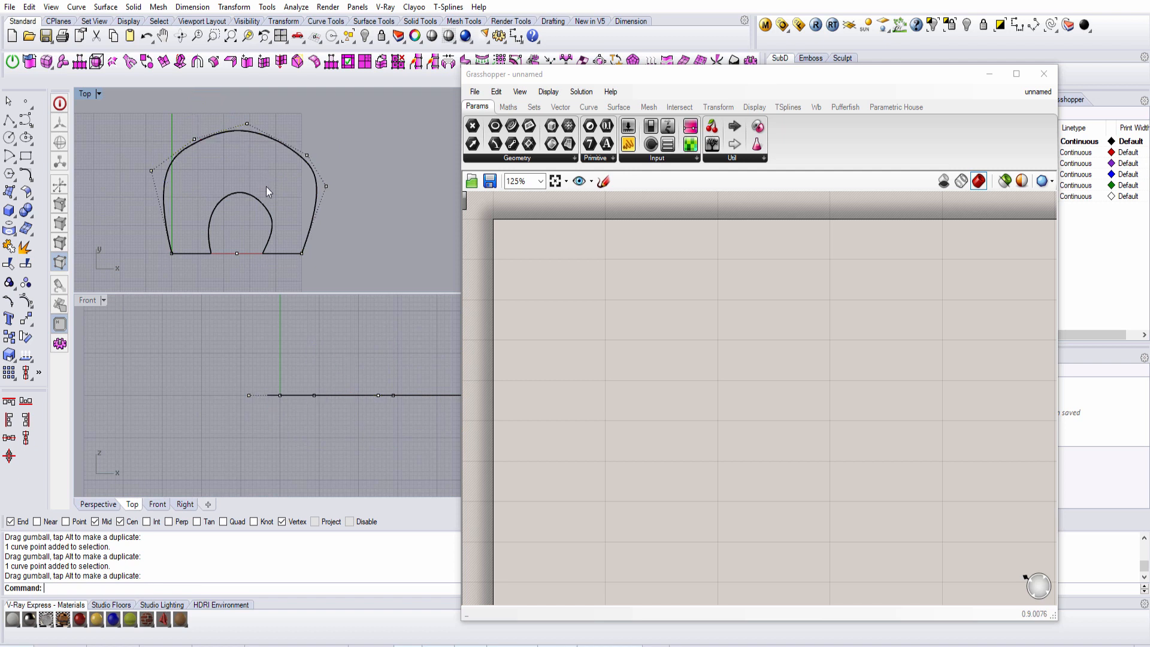
Draw a wavy degree-3 curve with five control points above the arch profile in the Top view
{"action": "left_click", "coordinate": [268, 220]}
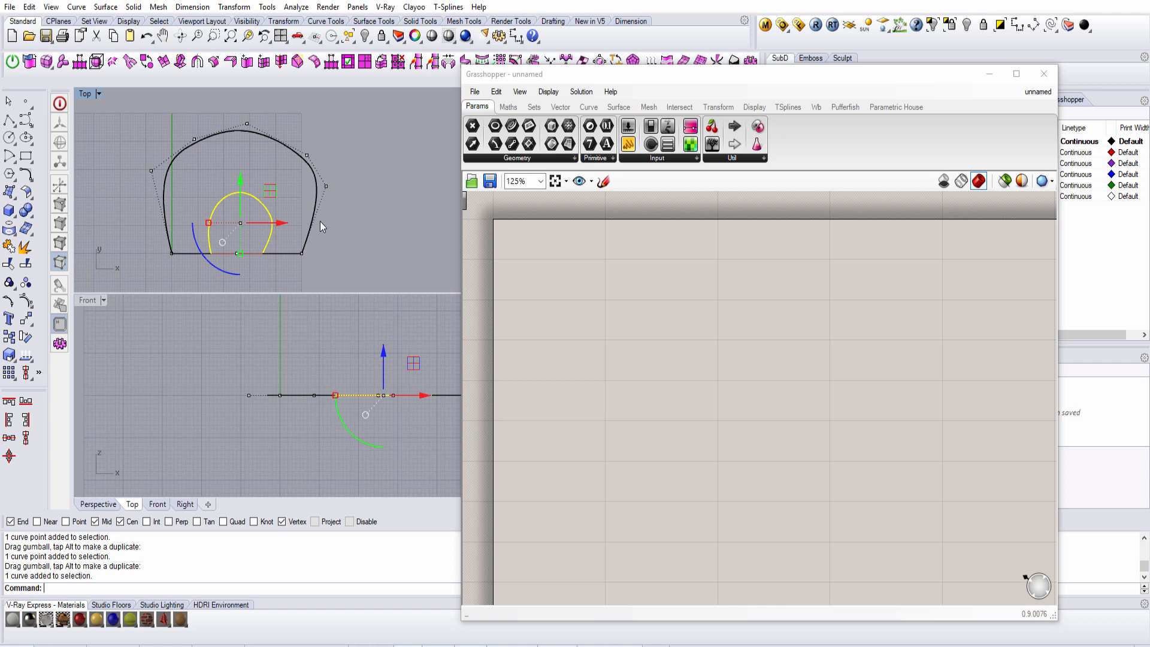
{"action": "left_click", "coordinate": [249, 265]}
{"action": "scroll", "coordinate": [253, 202], "scroll_direction": "down", "scroll_amount": 10}
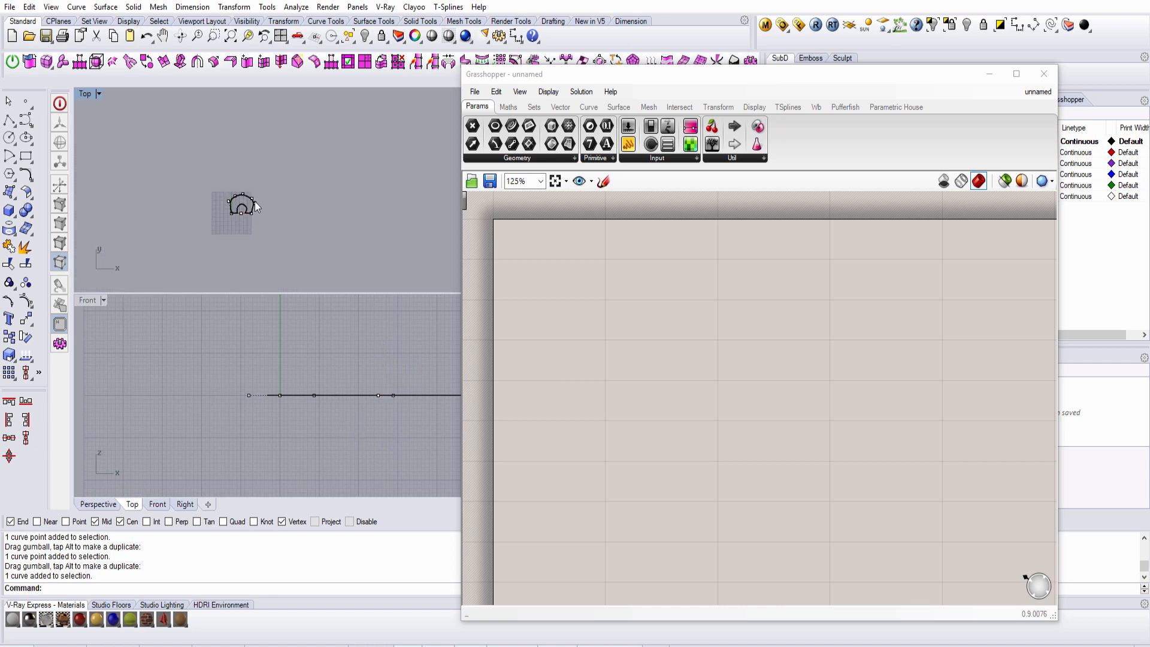
{"action": "left_click", "coordinate": [27, 120]}
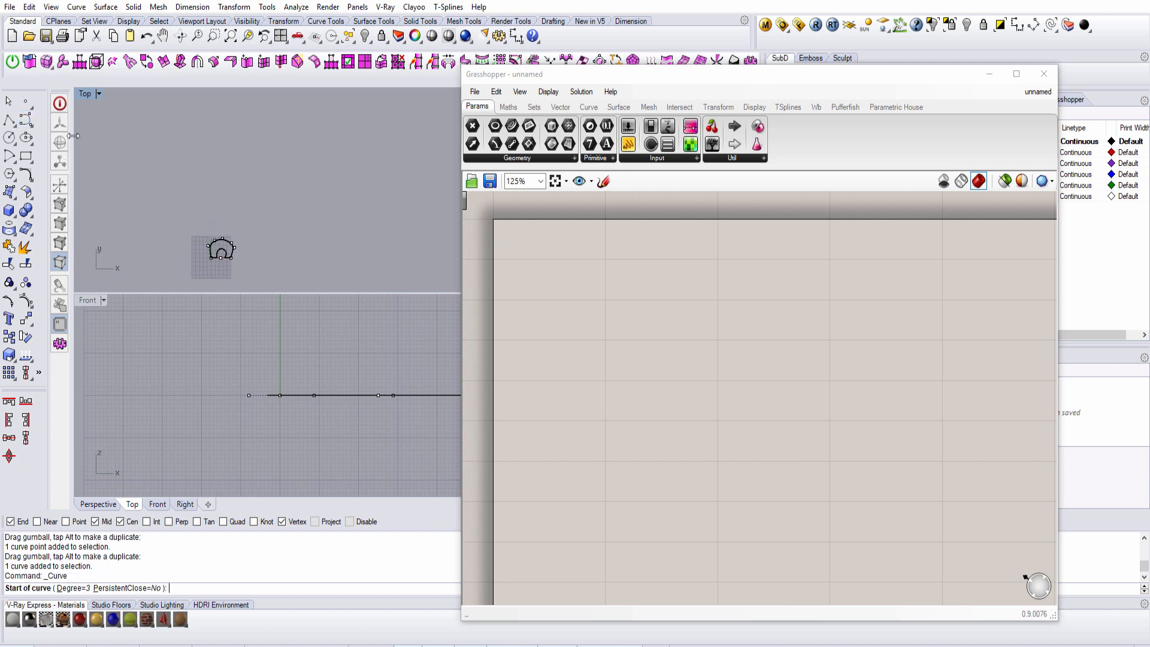
{"action": "left_click", "coordinate": [154, 198]}
{"action": "left_click", "coordinate": [232, 150]}
{"action": "left_click", "coordinate": [266, 186]}
{"action": "mouse_move", "coordinate": [341, 216]}
{"action": "right_mouse_down"}
{"action": "mouse_move", "coordinate": [264, 217]}
{"action": "mouse_move", "coordinate": [327, 218]}
{"action": "right_mouse_up"}
{"action": "left_click", "coordinate": [294, 217]}
{"action": "left_click", "coordinate": [379, 161]}
{"action": "right_click", "coordinate": [378, 161]}
{"action": "left_click", "coordinate": [369, 171]}
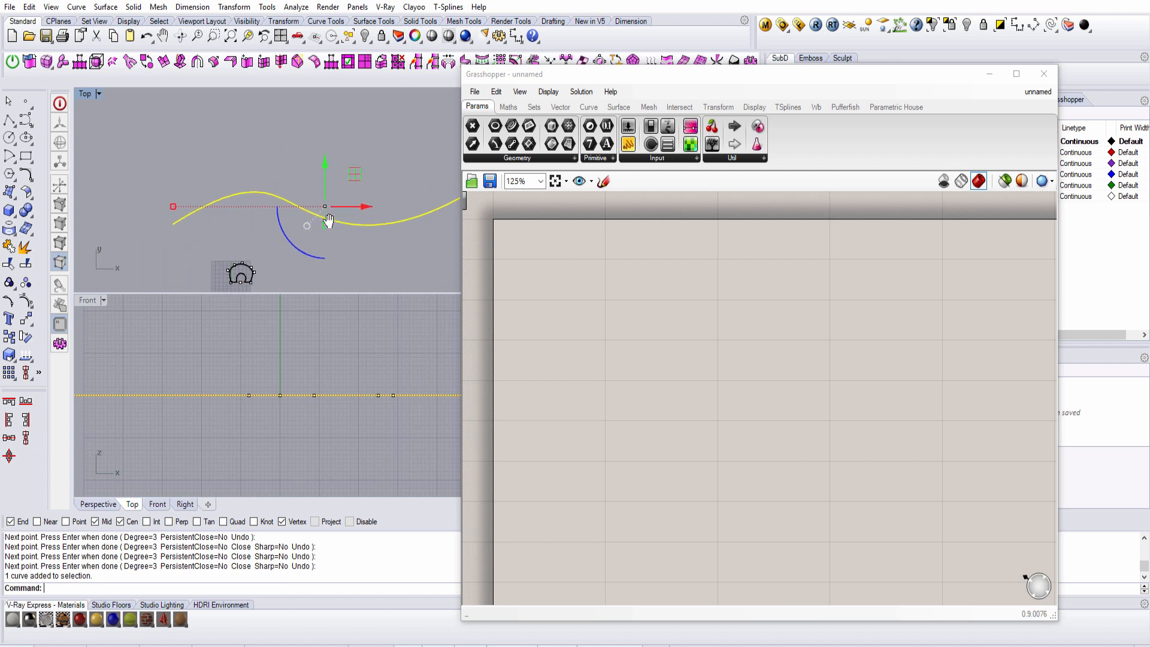
Move the wavy curve further up in Y, away from the arch profile
{"action": "scroll", "coordinate": [334, 222], "scroll_direction": "down", "scroll_amount": 6}
{"action": "left_click_drag", "start_coordinate": [330, 175], "coordinate": [329, 146]}
{"action": "scroll", "coordinate": [298, 221], "scroll_direction": "up", "scroll_amount": 4}
{"action": "right_click_drag", "start_coordinate": [298, 221], "coordinate": [208, 230]}
{"action": "scroll", "coordinate": [250, 203], "scroll_direction": "up", "scroll_amount": 2}
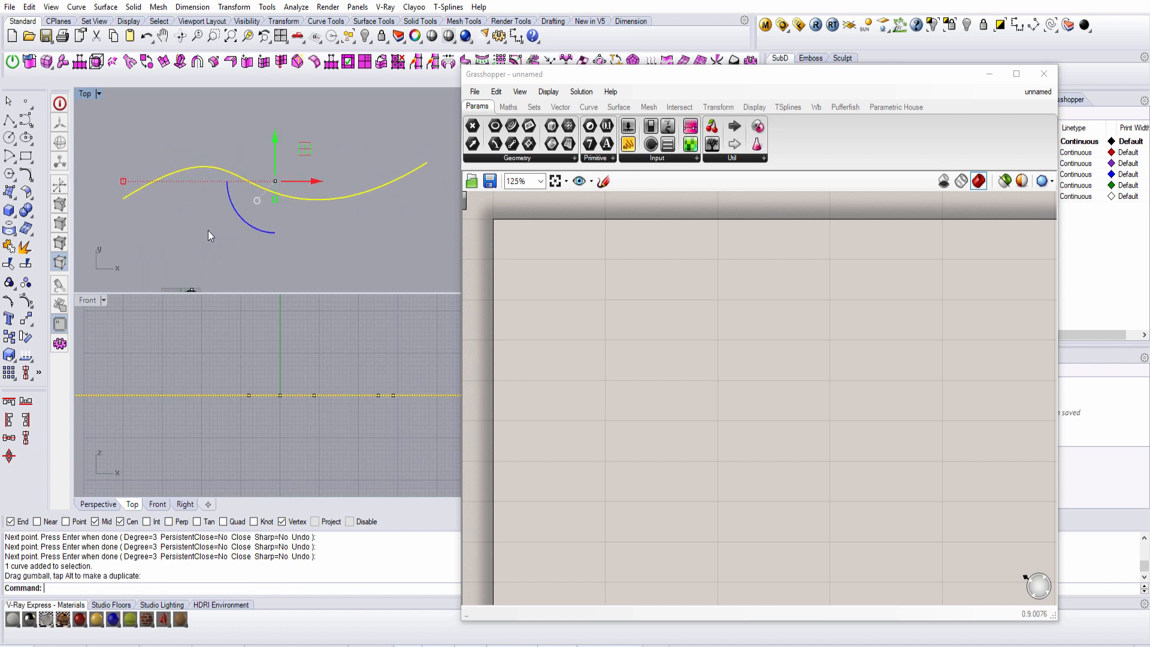
{"action": "scroll", "coordinate": [207, 228], "scroll_direction": "up", "scroll_amount": 8}
{"action": "right_click_drag", "start_coordinate": [202, 285], "coordinate": [225, 119]}
{"action": "scroll", "coordinate": [231, 393], "scroll_direction": "up", "scroll_amount": 4}
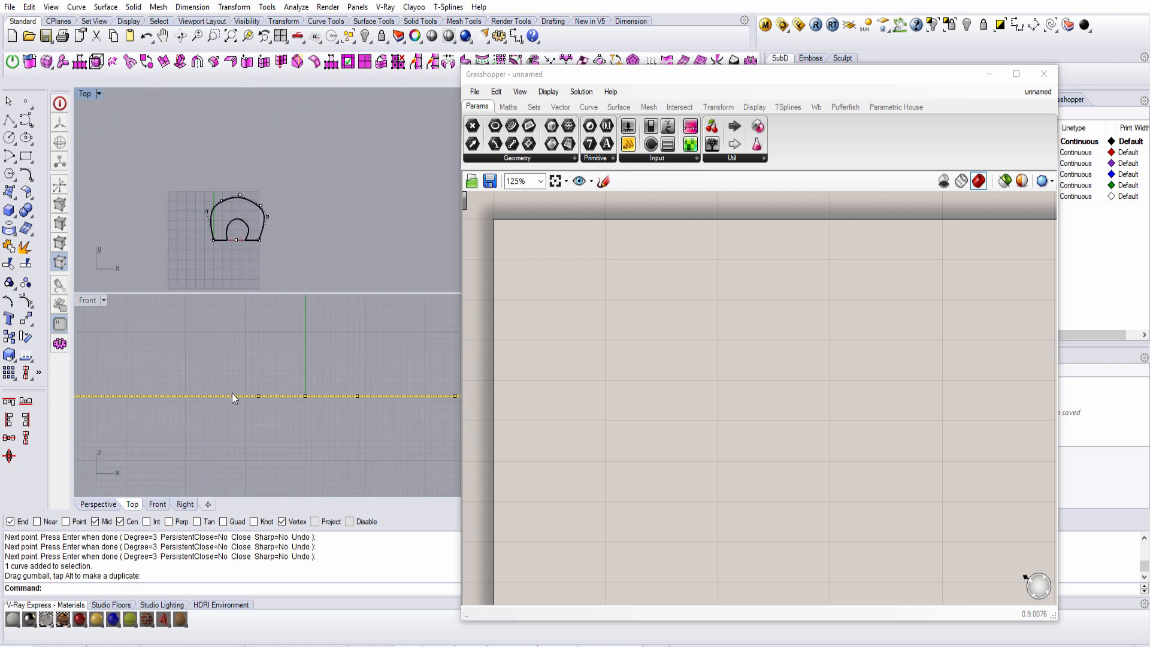
{"action": "scroll", "coordinate": [217, 214], "scroll_direction": "up", "scroll_amount": 4}
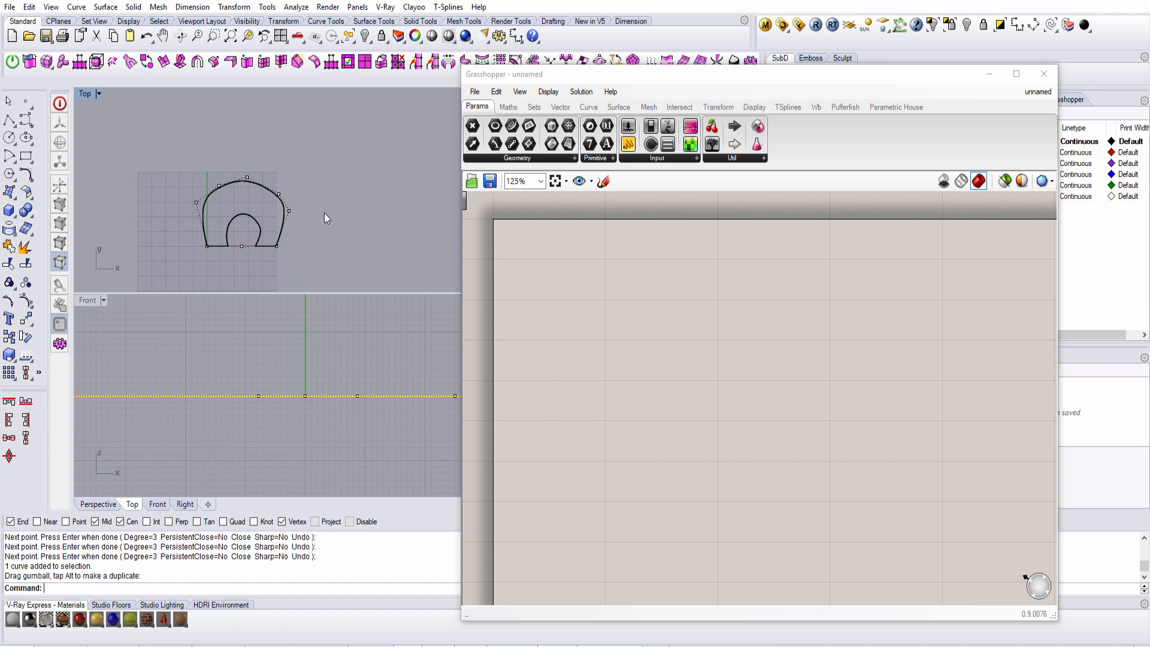
Copy the arch profile with its base point three times along X to form a row of four
{"action": "scroll", "coordinate": [324, 213], "scroll_direction": "down", "scroll_amount": 10}
{"action": "key", "text": "Escape"}
{"action": "key", "text": "Escape"}
{"action": "left_click_drag", "start_coordinate": [202, 210], "coordinate": [299, 272]}
{"action": "scroll", "coordinate": [286, 261], "scroll_direction": "up", "scroll_amount": 5}
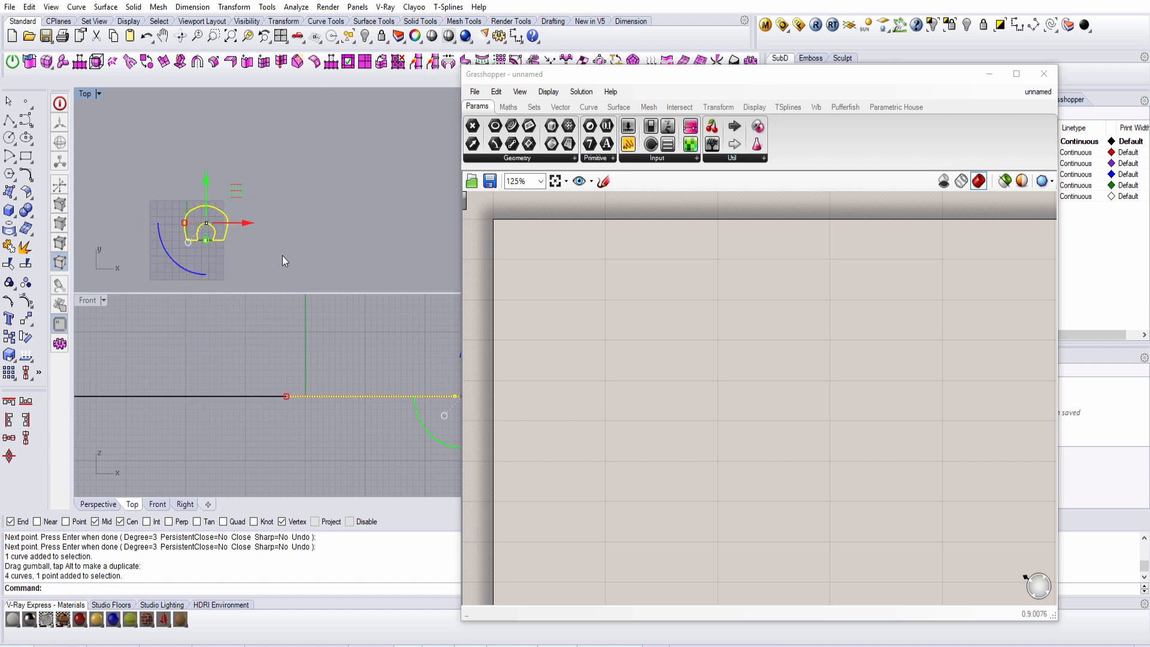
{"action": "right_click_drag", "start_coordinate": [282, 255], "coordinate": [226, 259]}
{"action": "left_click_drag", "start_coordinate": [192, 227], "coordinate": [319, 226], "text": "alt"}
{"action": "scroll", "coordinate": [273, 233], "scroll_direction": "down", "scroll_amount": 6}
{"action": "right_click_drag", "start_coordinate": [328, 220], "coordinate": [290, 221]}
{"action": "right_click_drag", "start_coordinate": [290, 221], "coordinate": [281, 221]}
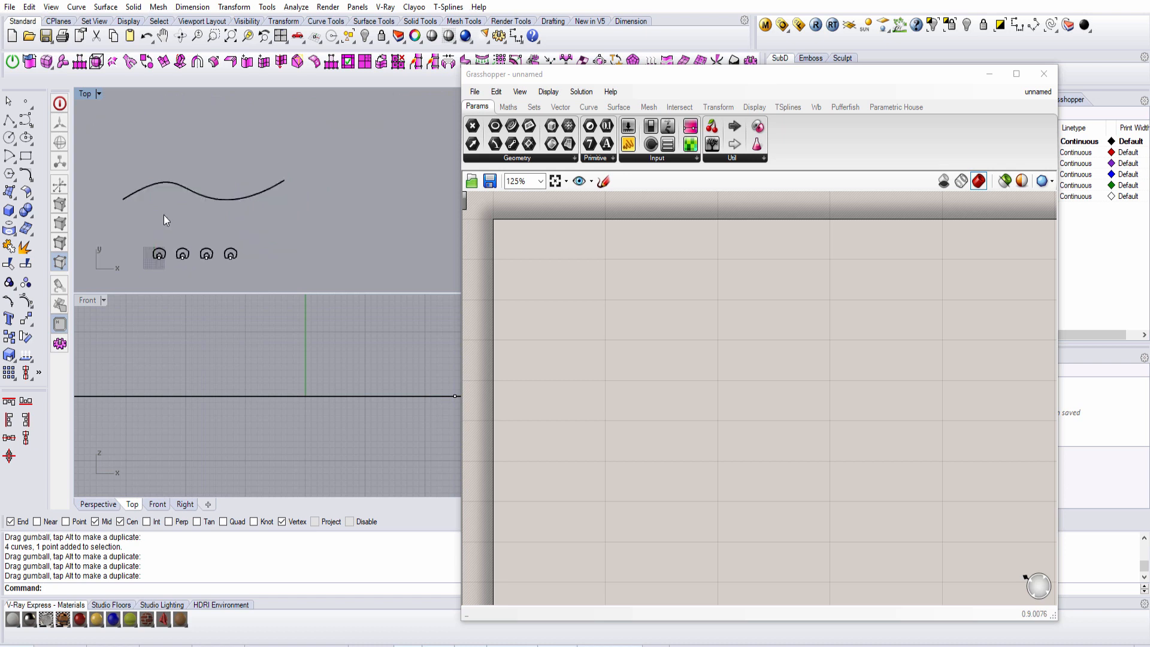
Add a Sweep1 component to the Grasshopper canvas
{"action": "scroll", "coordinate": [131, 205], "scroll_direction": "up", "scroll_amount": 3}
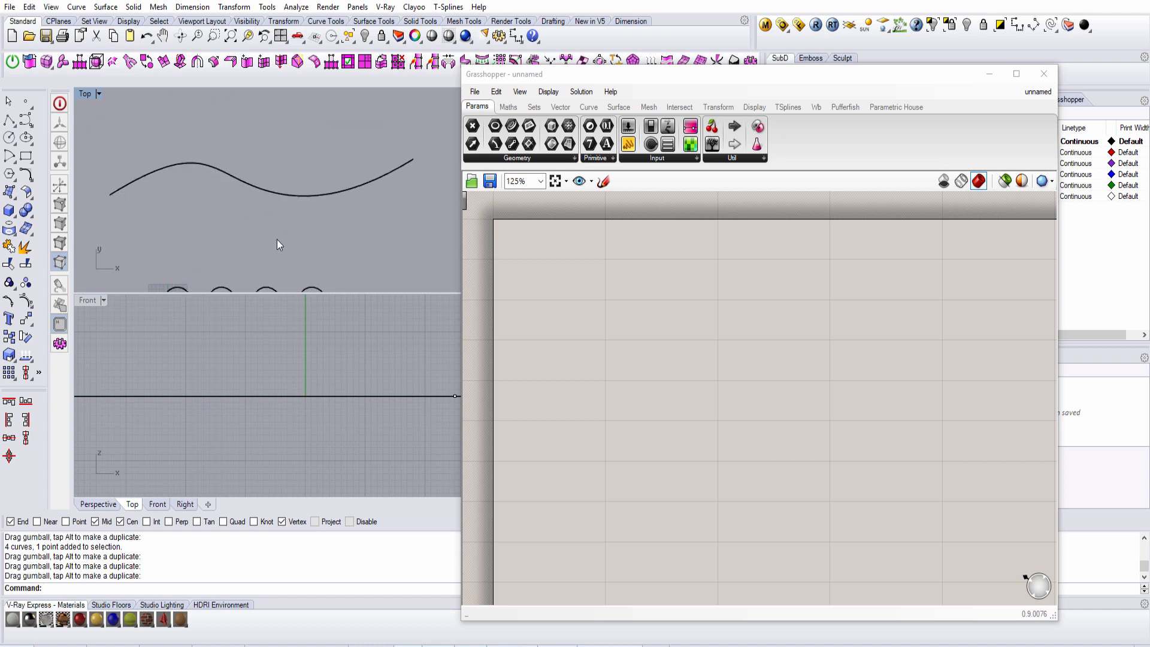
{"action": "right_click_drag", "start_coordinate": [277, 238], "coordinate": [286, 164]}
{"action": "left_click_drag", "start_coordinate": [178, 202], "coordinate": [401, 258]}
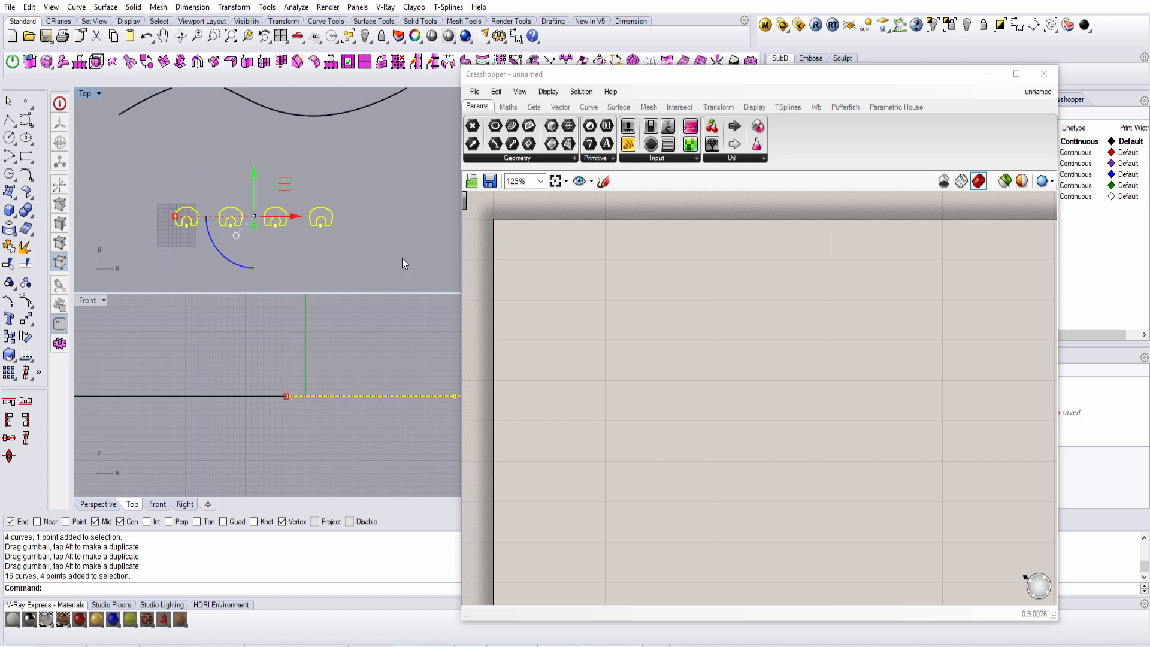
{"action": "double_click", "coordinate": [698, 371]}
{"action": "type", "text": "swee"}
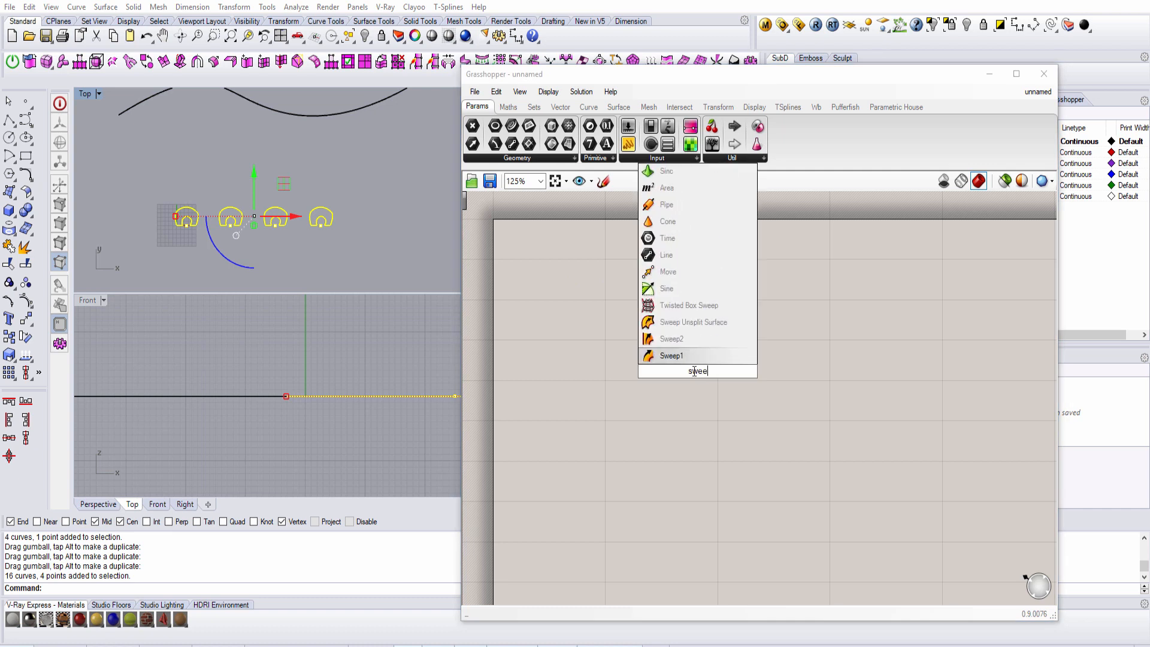
{"action": "left_click", "coordinate": [692, 356]}
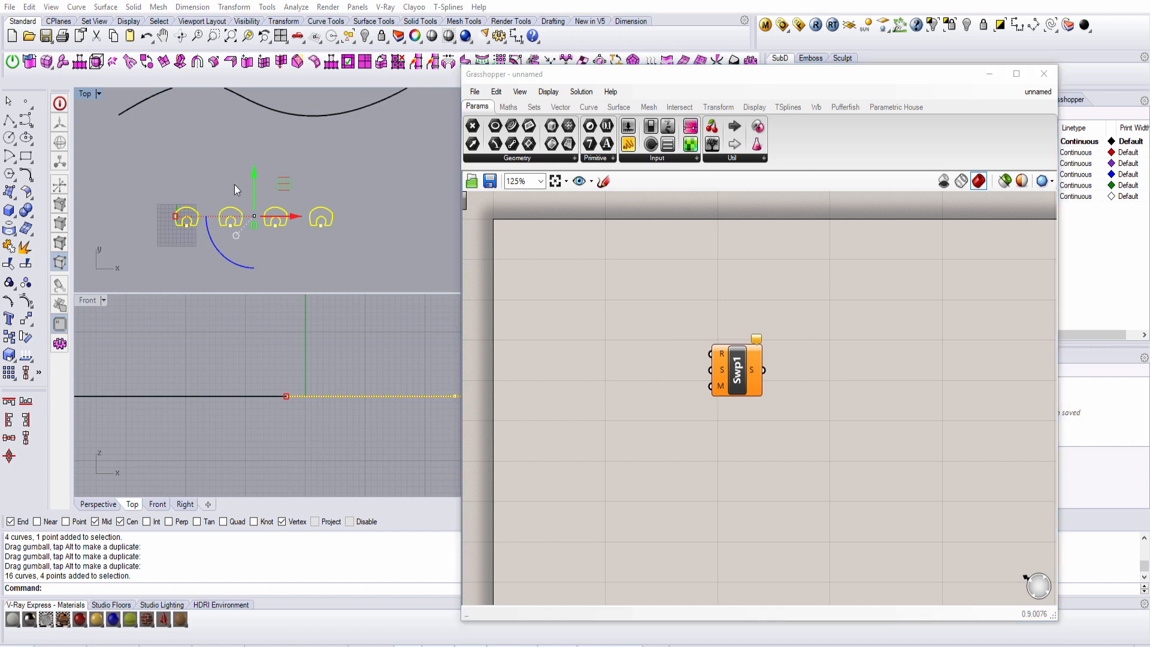
Draw a circle around the wavy curve's start point, perpendicular to the curve
{"action": "scroll", "coordinate": [183, 148], "scroll_direction": "down", "scroll_amount": 2}
{"action": "left_click", "coordinate": [9, 137]}
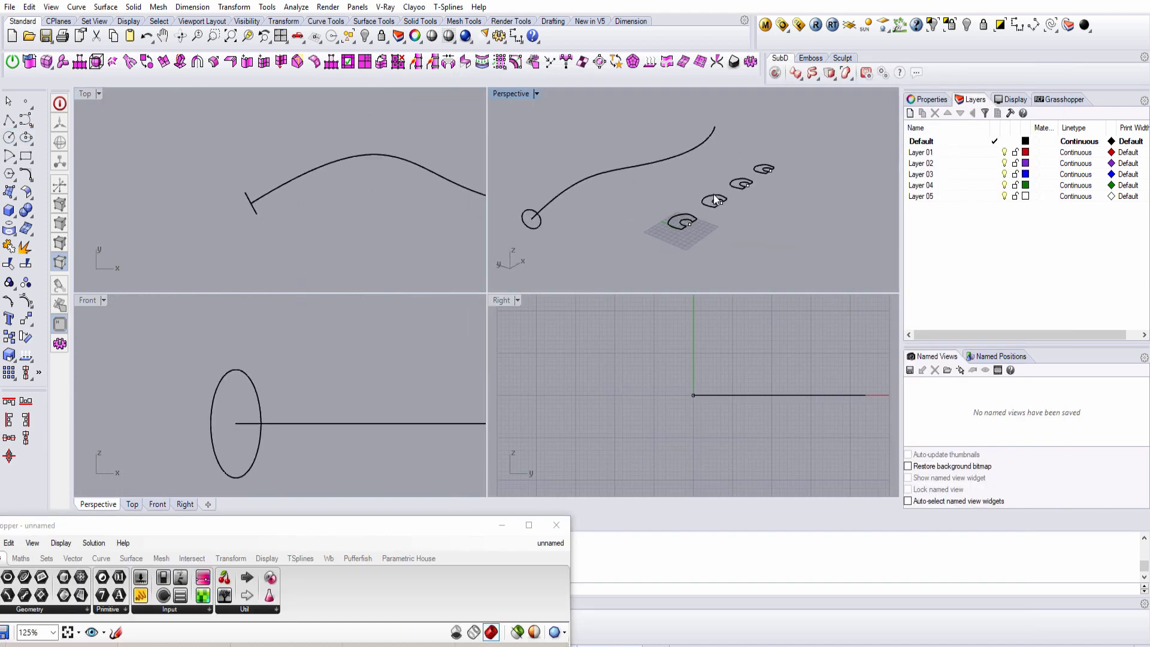
{"action": "scroll", "coordinate": [545, 210], "scroll_direction": "up", "scroll_amount": 2}
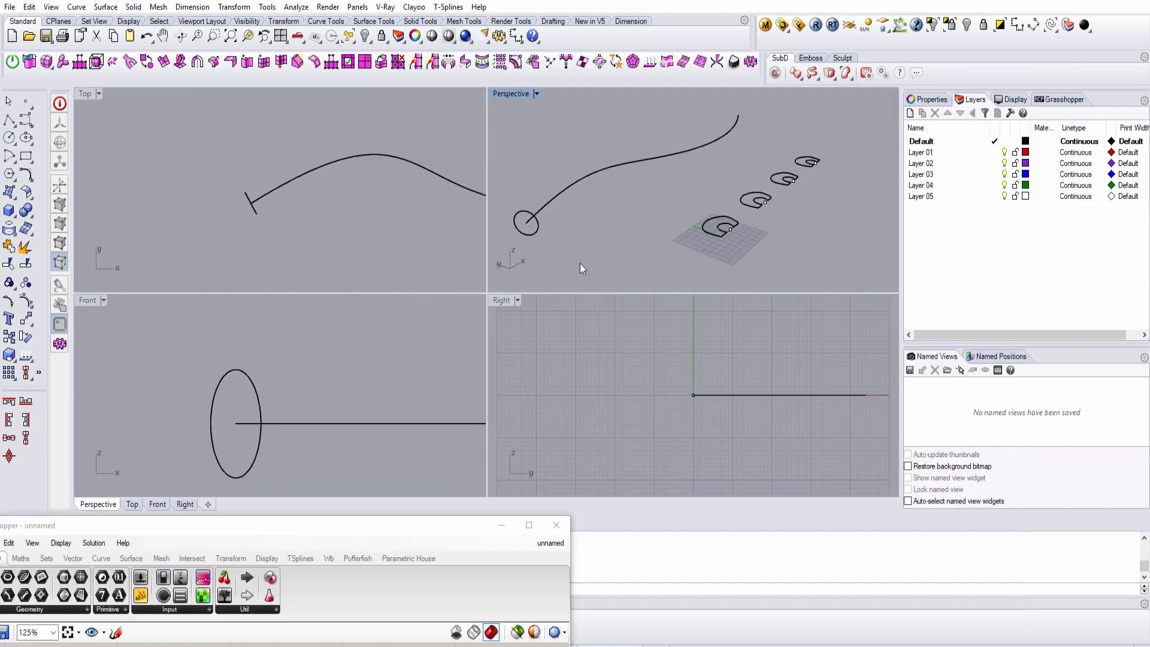
Sweep the circle along the wavy curve as a trial, then delete the resulting tube surface
{"action": "type", "text": "sw"}
{"action": "key", "text": "Return"}
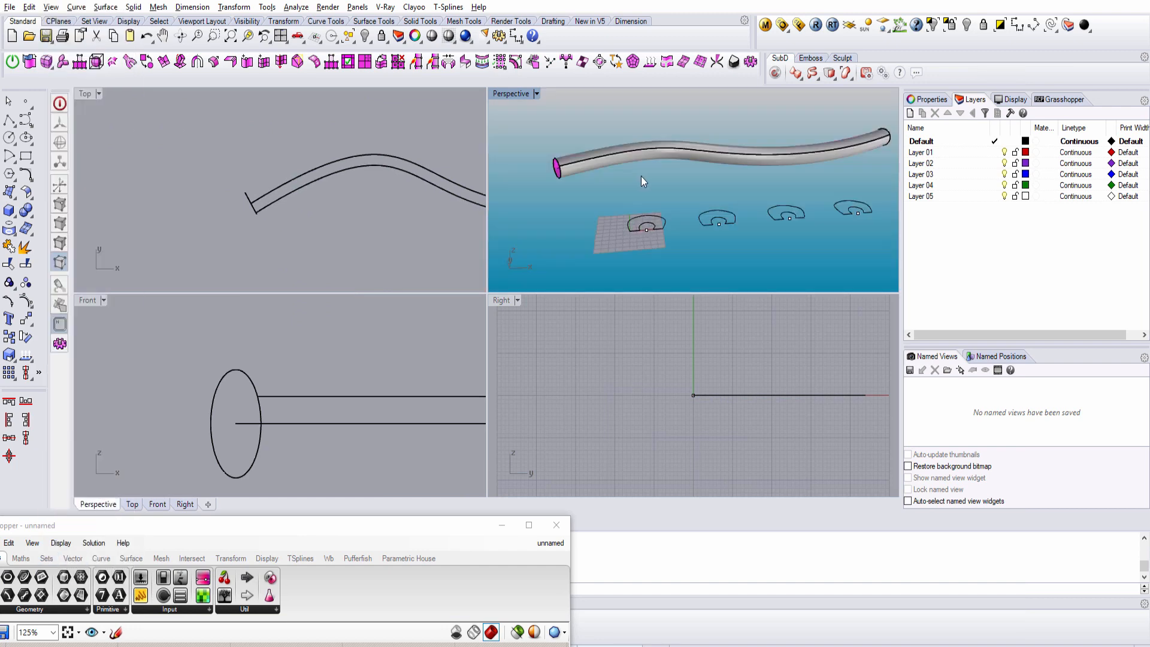
{"action": "mouse_move", "coordinate": [641, 176]}
{"action": "right_mouse_down"}
{"action": "mouse_move", "coordinate": [753, 185]}
{"action": "mouse_move", "coordinate": [638, 137]}
{"action": "right_mouse_up"}
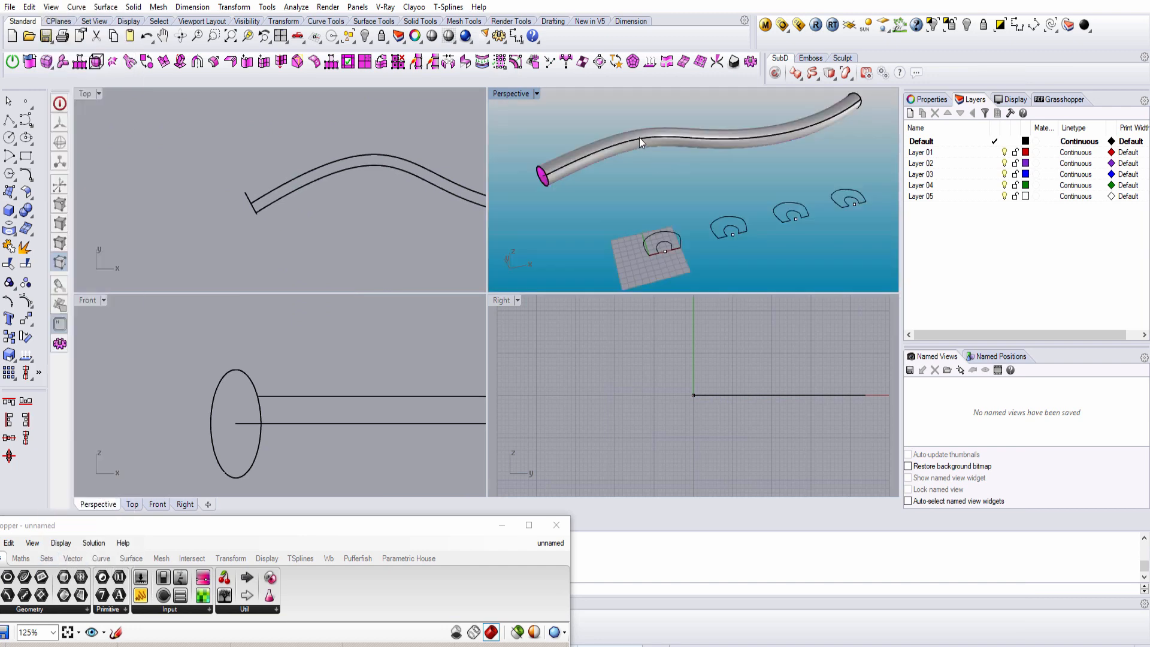
{"action": "left_click", "coordinate": [638, 138]}
{"action": "key", "text": "Delete"}
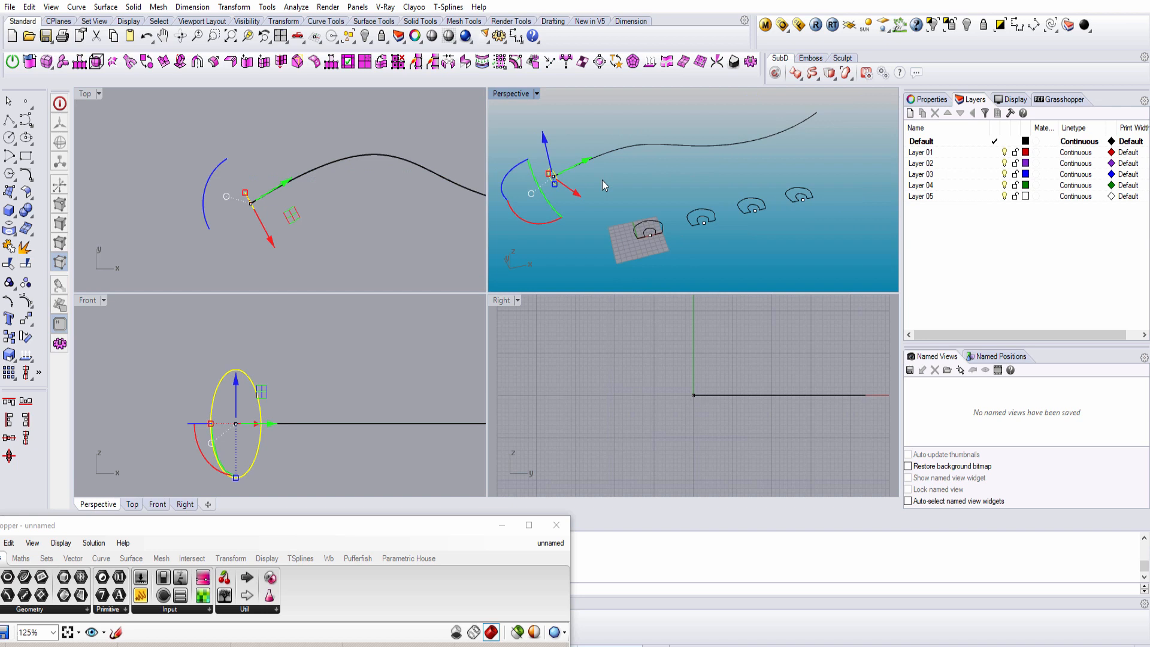
{"action": "left_click", "coordinate": [603, 181]}
{"action": "scroll", "coordinate": [660, 230], "scroll_direction": "up", "scroll_amount": 5}
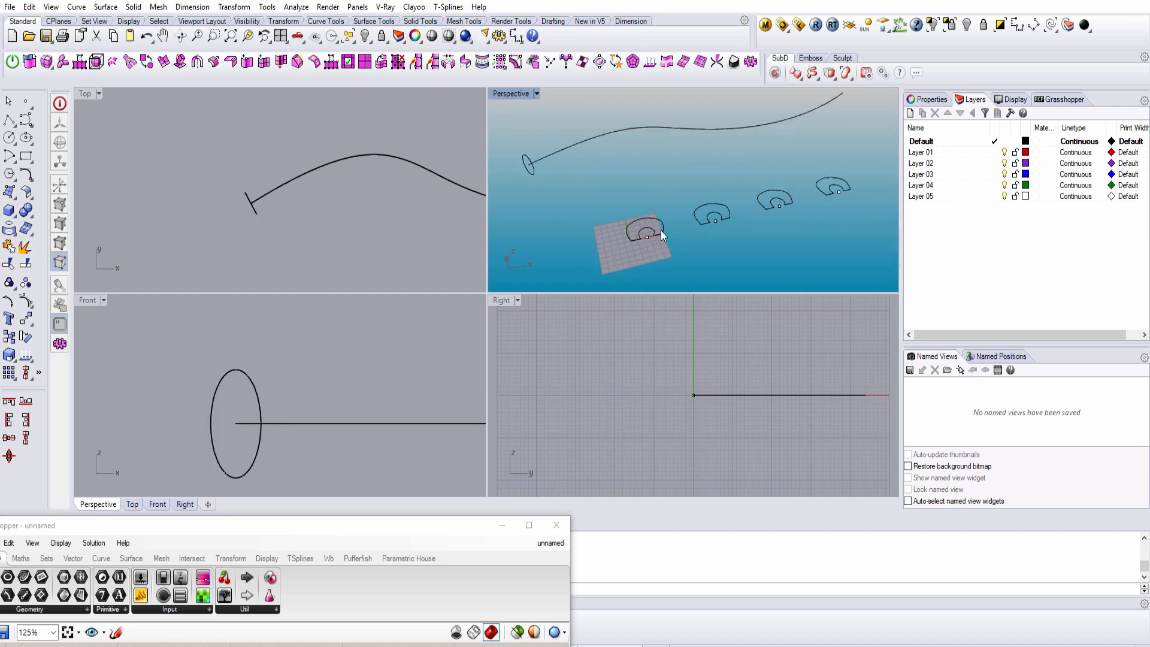
{"action": "left_click", "coordinate": [649, 229]}
{"action": "scroll", "coordinate": [650, 234], "scroll_direction": "down", "scroll_amount": 4}
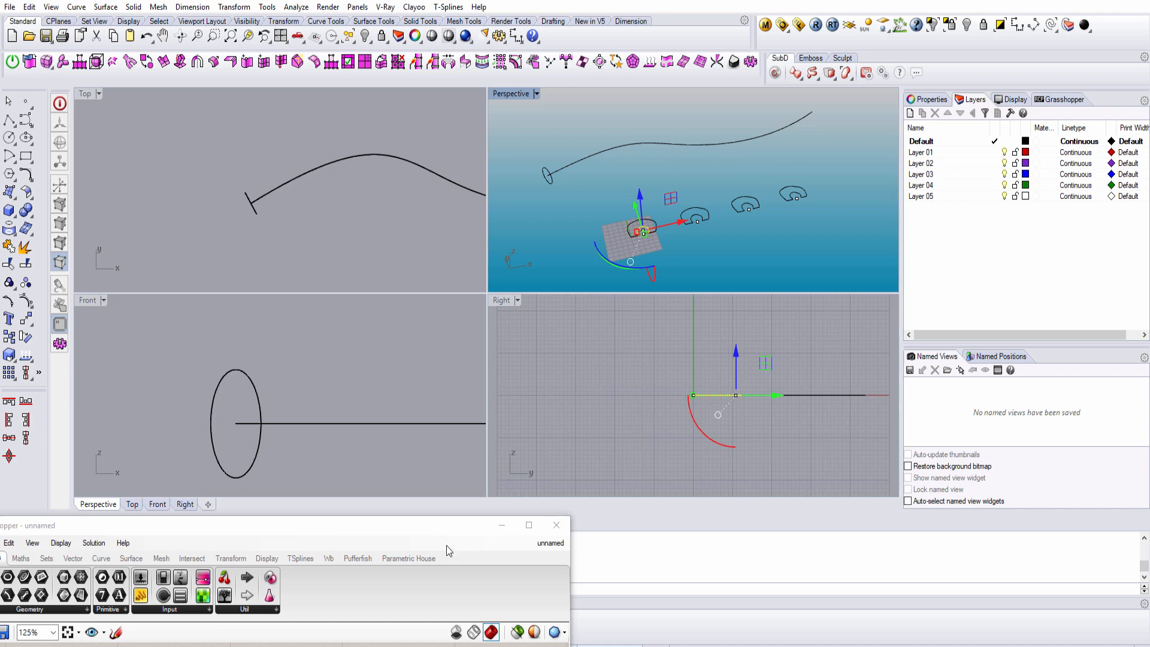
Move the Grasshopper window clear of the Perspective view and add a Point parameter beside the Sweep1 component
{"action": "left_click_drag", "start_coordinate": [440, 525], "coordinate": [686, 71]}
{"action": "double_click", "coordinate": [437, 290]}
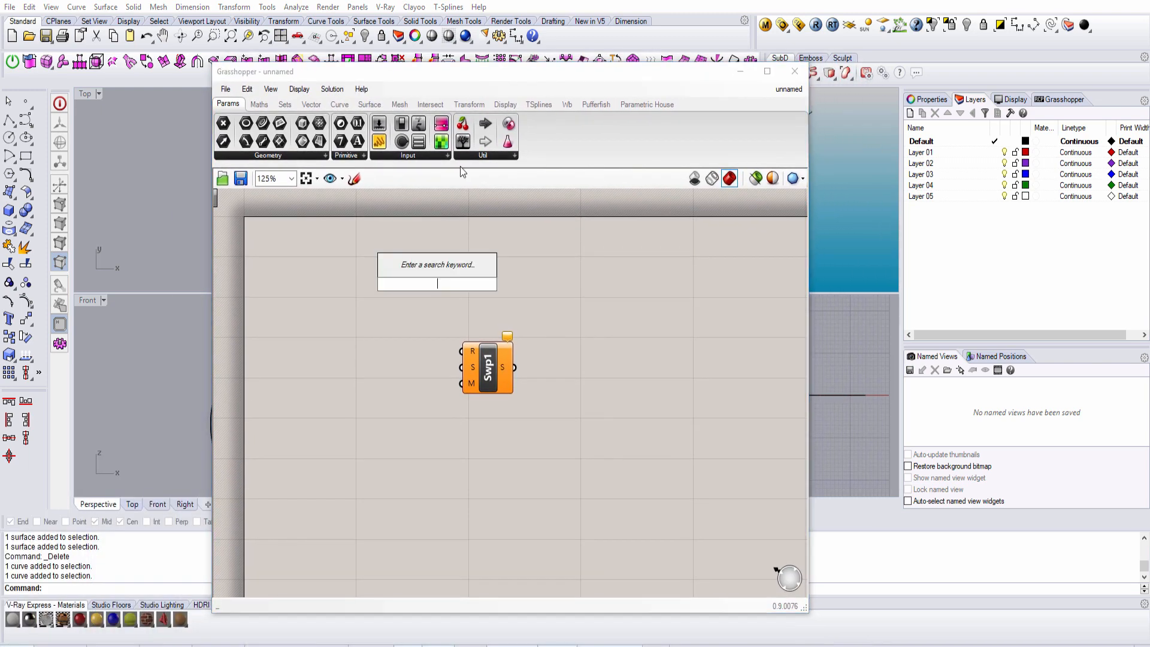
{"action": "left_click_drag", "start_coordinate": [479, 71], "coordinate": [269, 21]}
{"action": "double_click", "coordinate": [270, 410]}
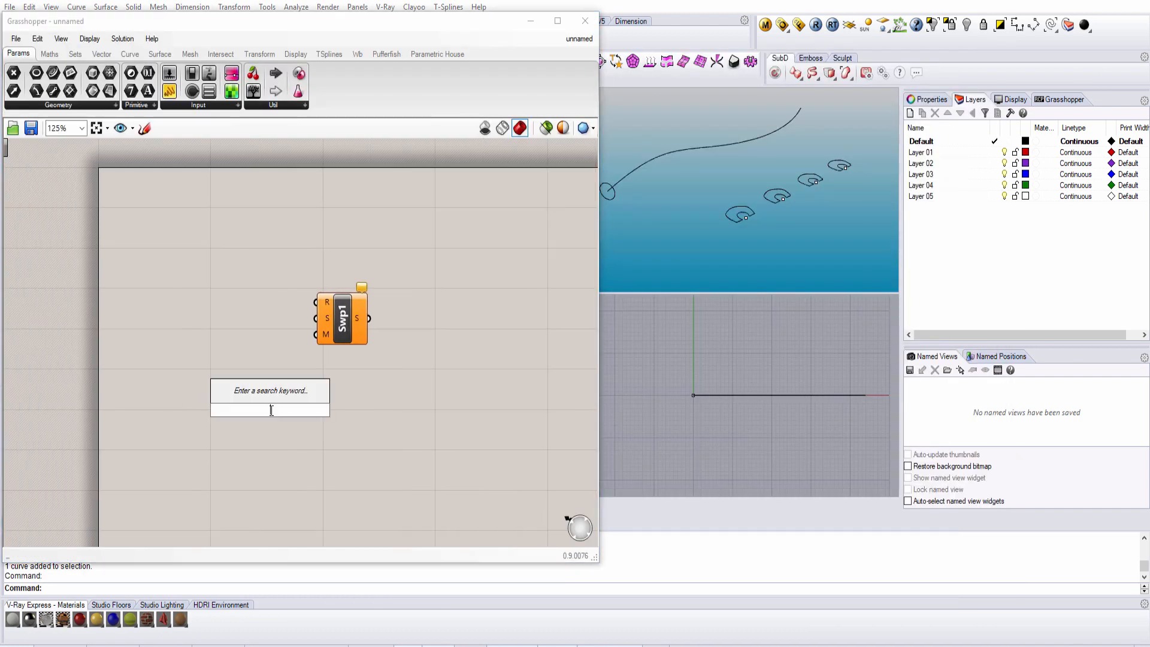
{"action": "type", "text": "point"}
{"action": "key", "text": "Return"}
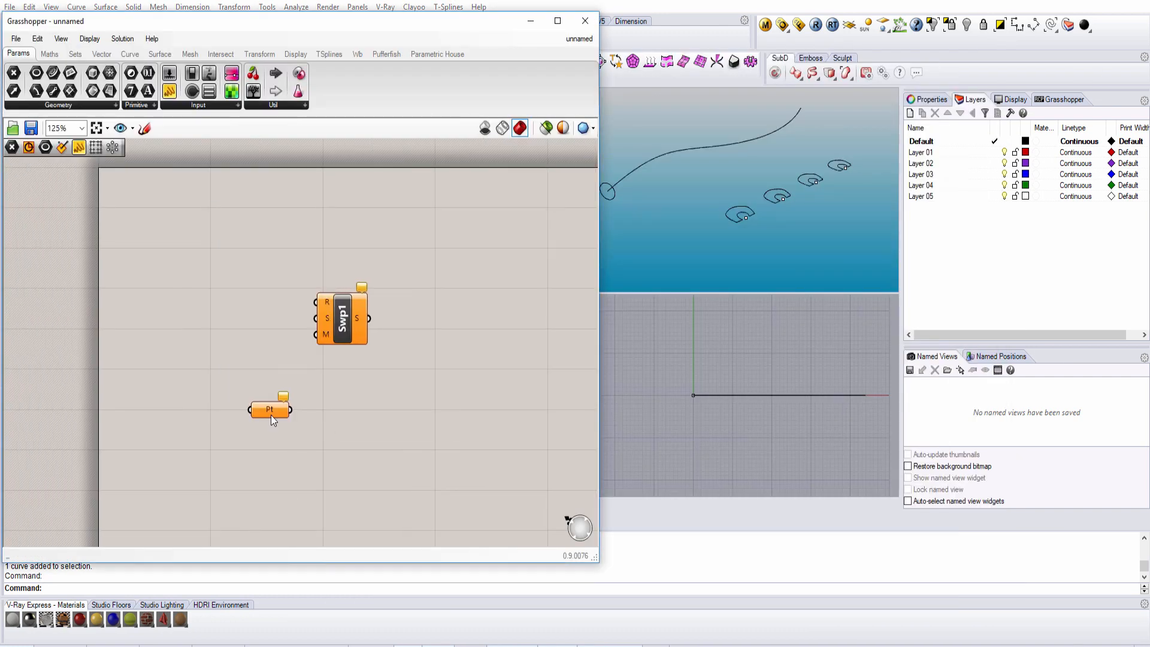
{"action": "left_click_drag", "start_coordinate": [271, 410], "coordinate": [183, 362]}
Reference the base points of all four arch profiles in the Point parameter as multiple points
{"action": "right_click", "coordinate": [194, 368]}
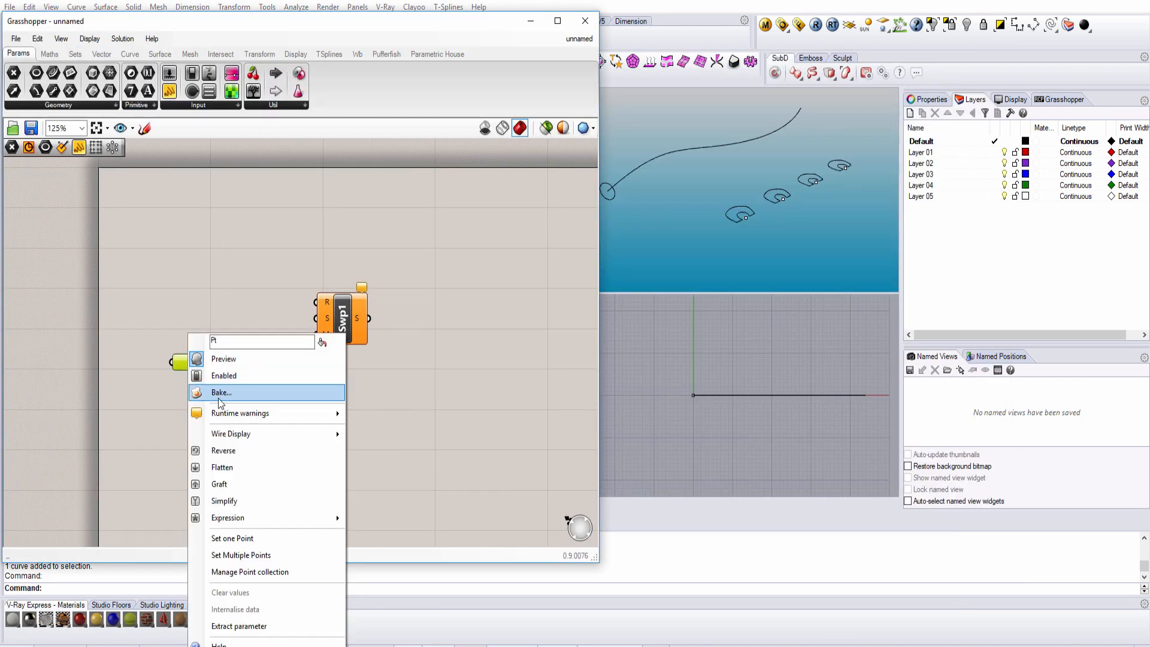
{"action": "left_click", "coordinate": [225, 555]}
{"action": "left_click", "coordinate": [771, 164]}
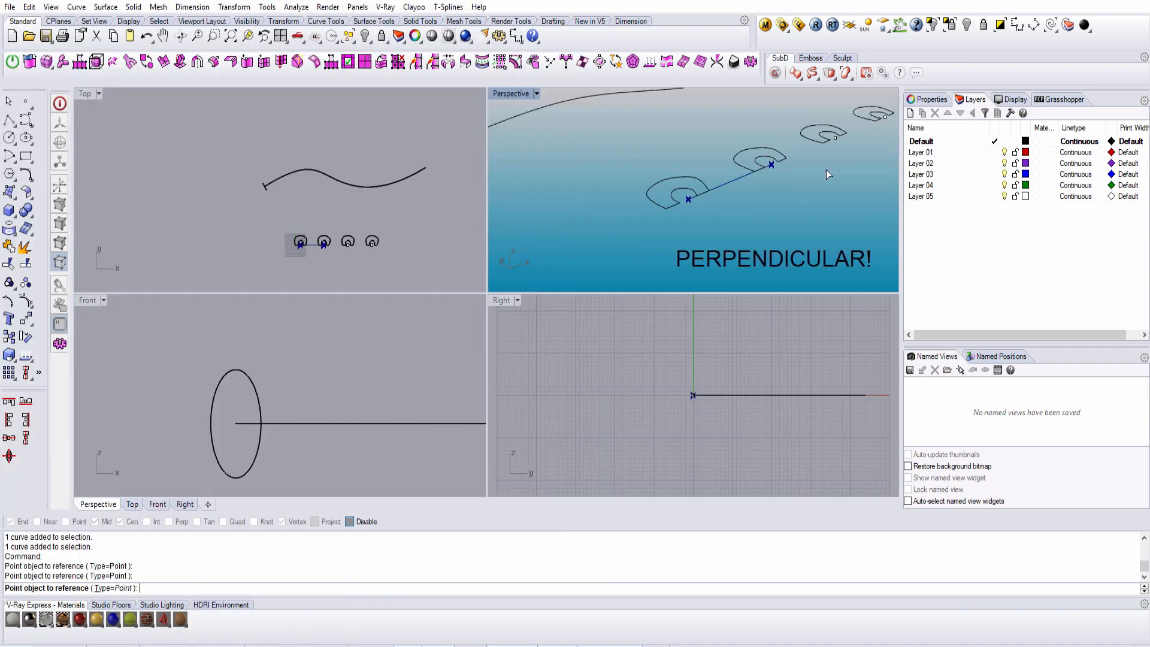
{"action": "left_click", "coordinate": [835, 138]}
{"action": "left_click", "coordinate": [884, 116]}
{"action": "key", "text": "Return"}
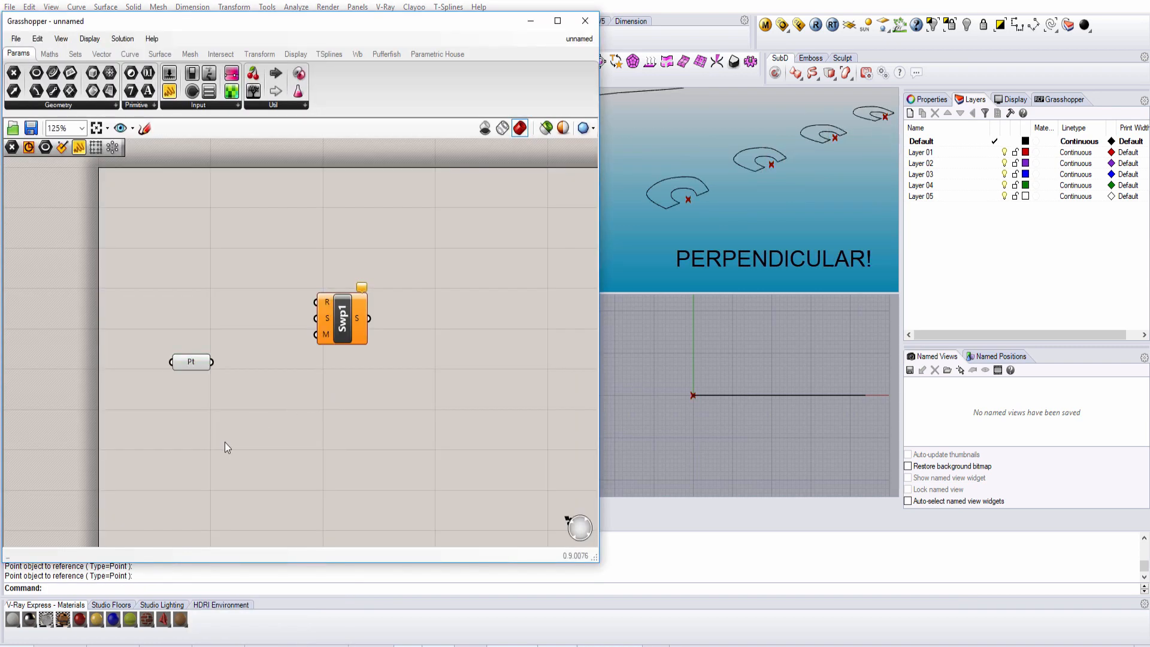
Add a Curve parameter above the Point parameter on the canvas
{"action": "double_click", "coordinate": [192, 319]}
{"action": "type", "text": "crv"}
{"action": "left_click", "coordinate": [175, 301]}
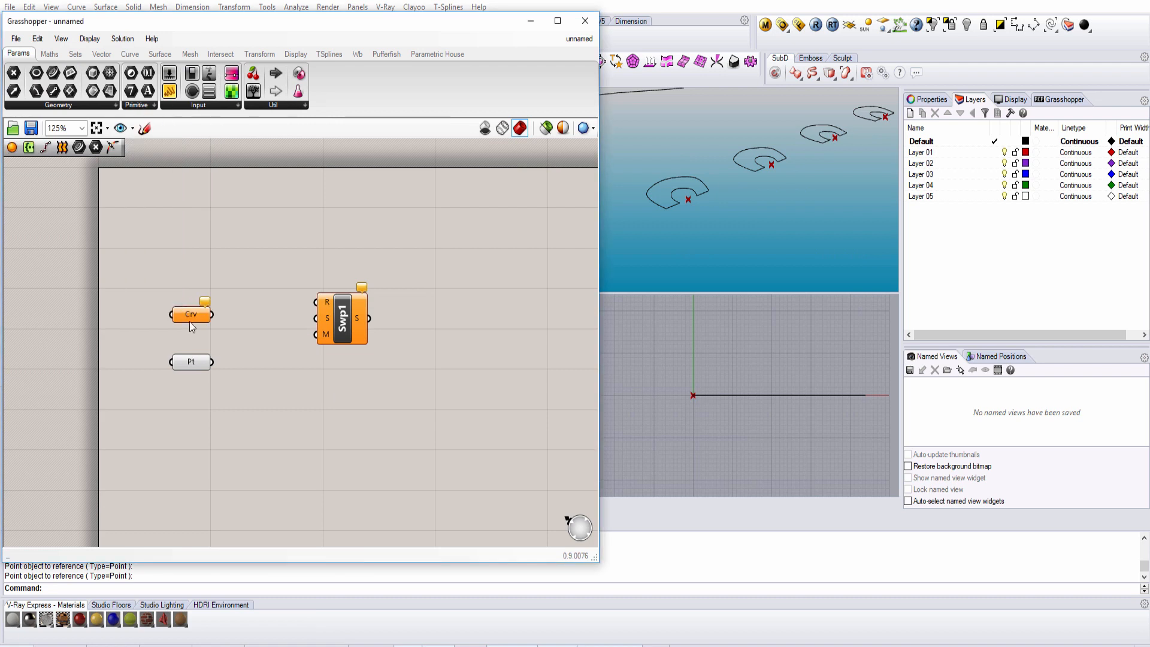
{"action": "left_click", "coordinate": [190, 319]}
Join the curve segments of the four arch profiles into closed curves
{"action": "scroll", "coordinate": [703, 192], "scroll_direction": "up", "scroll_amount": 5}
{"action": "left_click", "coordinate": [700, 195]}
{"action": "mouse_move", "coordinate": [700, 196]}
{"action": "left_mouse_down"}
{"action": "mouse_move", "coordinate": [731, 188]}
{"action": "mouse_move", "coordinate": [686, 204]}
{"action": "left_mouse_up"}
{"action": "key", "text": "ctrl+z"}
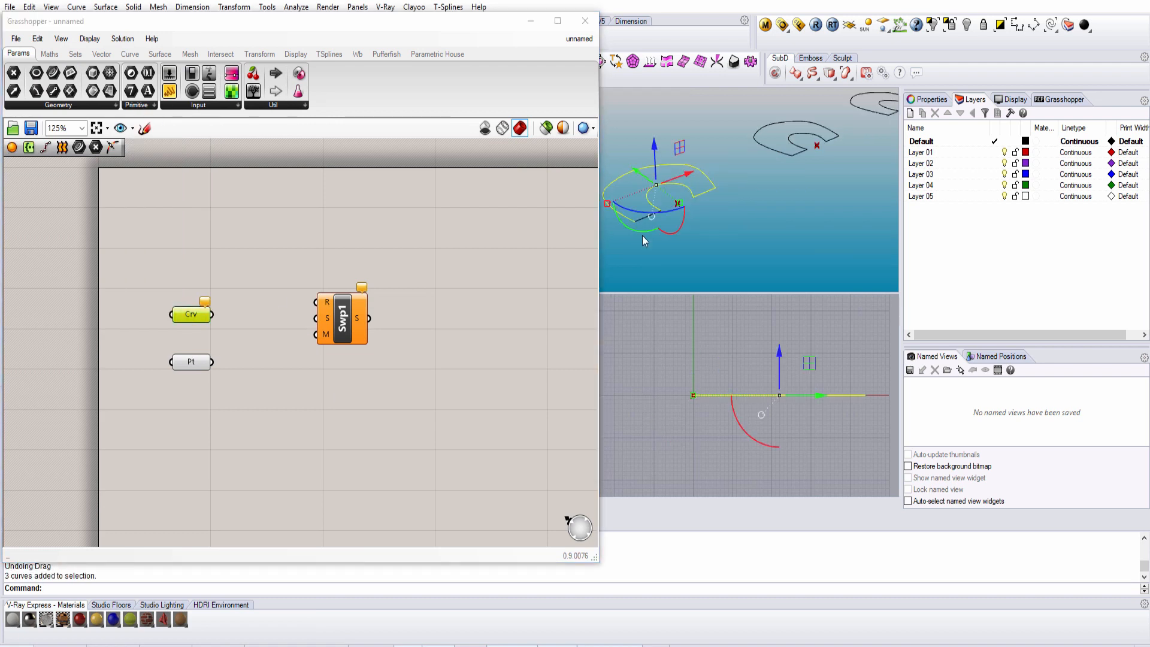
{"action": "scroll", "coordinate": [642, 236], "scroll_direction": "down", "scroll_amount": 5}
{"action": "left_click_drag", "start_coordinate": [681, 119], "coordinate": [792, 251]}
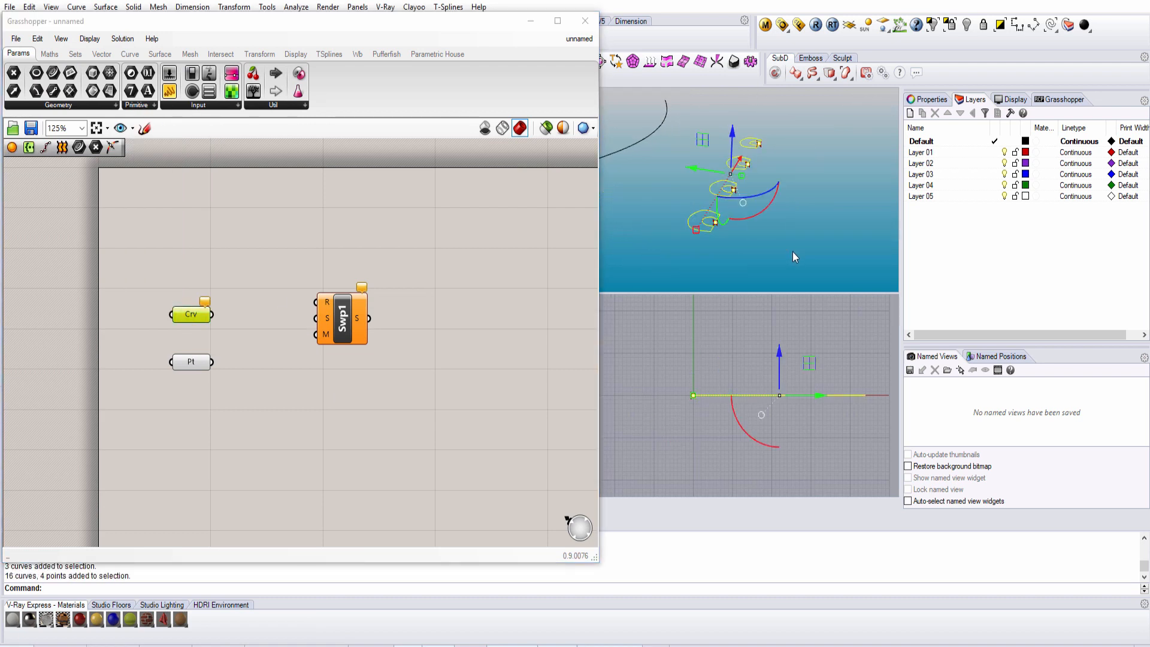
{"action": "key", "text": "ctrl+j"}
Reference the four joined arch profiles in the Curve parameter as multiple curves
{"action": "right_click", "coordinate": [197, 323]}
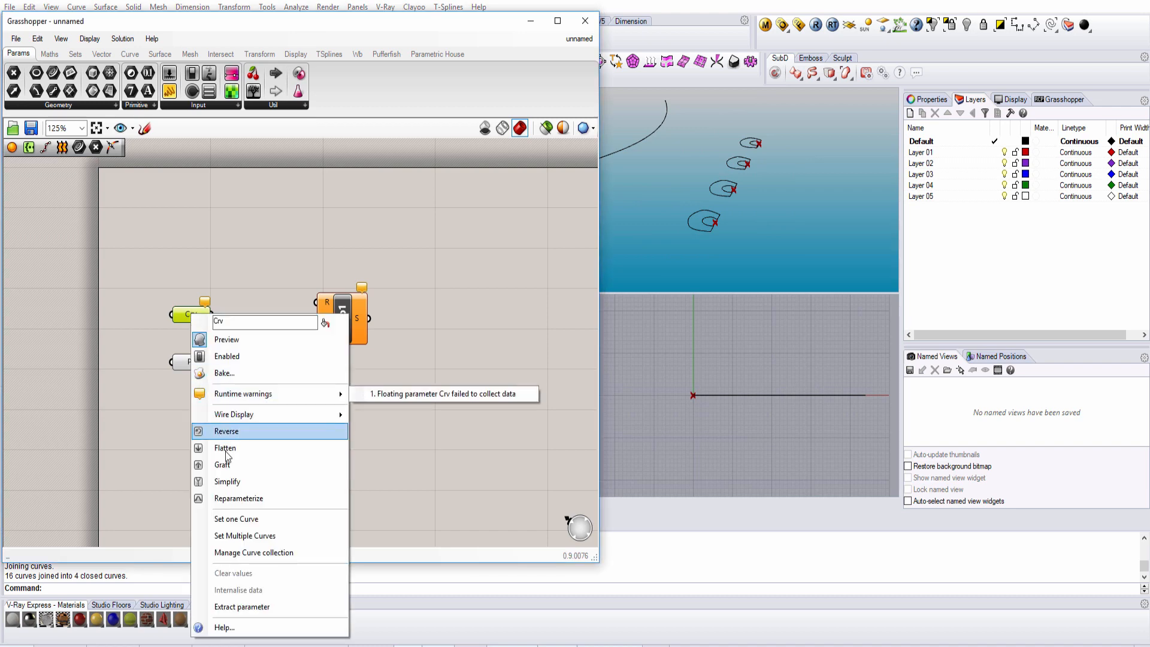
{"action": "left_click", "coordinate": [232, 535]}
{"action": "left_click", "coordinate": [712, 217]}
{"action": "left_click", "coordinate": [729, 187]}
{"action": "left_click", "coordinate": [737, 169]}
{"action": "left_click", "coordinate": [747, 149]}
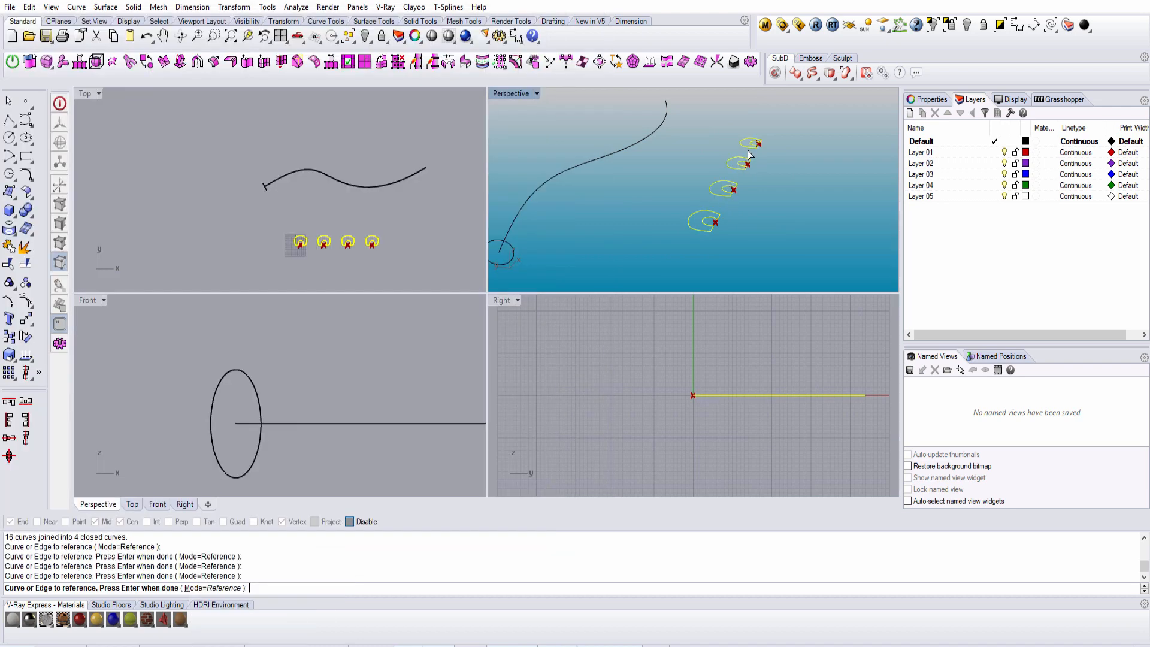
{"action": "key", "text": "Return"}
Add a second Curve parameter to the canvas above the profile Curve parameter
{"action": "scroll", "coordinate": [760, 210], "scroll_direction": "down", "scroll_amount": 5}
{"action": "right_click_drag", "start_coordinate": [760, 210], "coordinate": [712, 206]}
{"action": "left_click", "coordinate": [277, 394]}
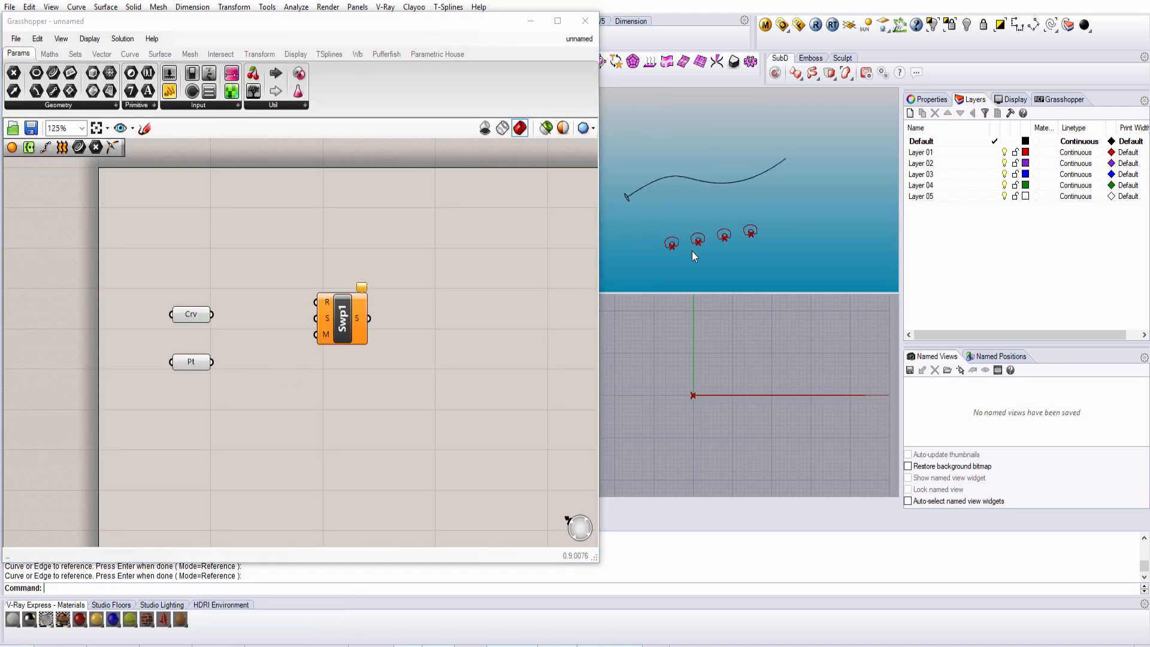
{"action": "right_click_drag", "start_coordinate": [691, 251], "coordinate": [710, 219]}
{"action": "double_click", "coordinate": [272, 255]}
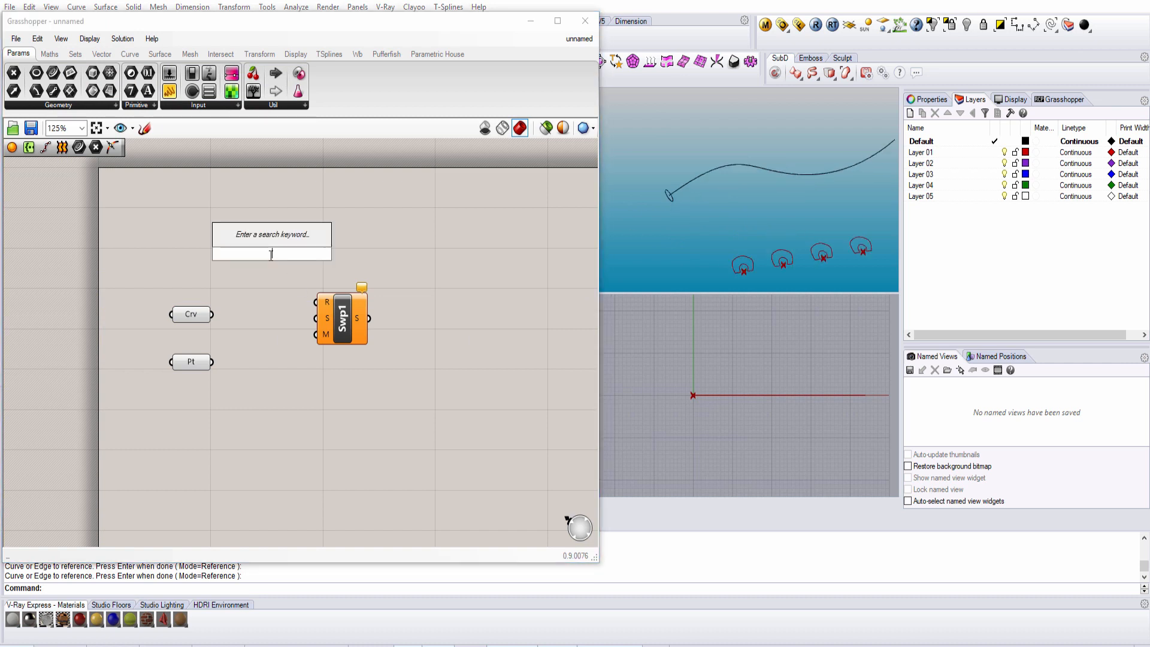
{"action": "type", "text": "crv"}
{"action": "left_click", "coordinate": [250, 239]}
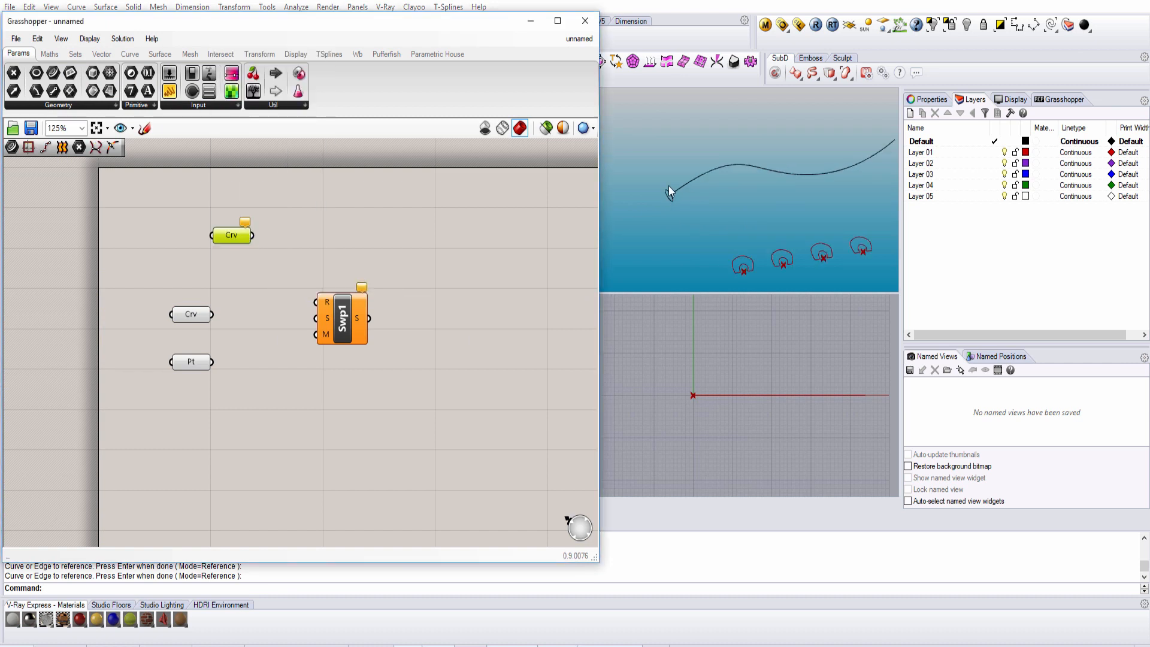
Reference the wavy rail curve as a single curve in the second Curve parameter
{"action": "left_click", "coordinate": [677, 187]}
{"action": "right_click", "coordinate": [237, 233]}
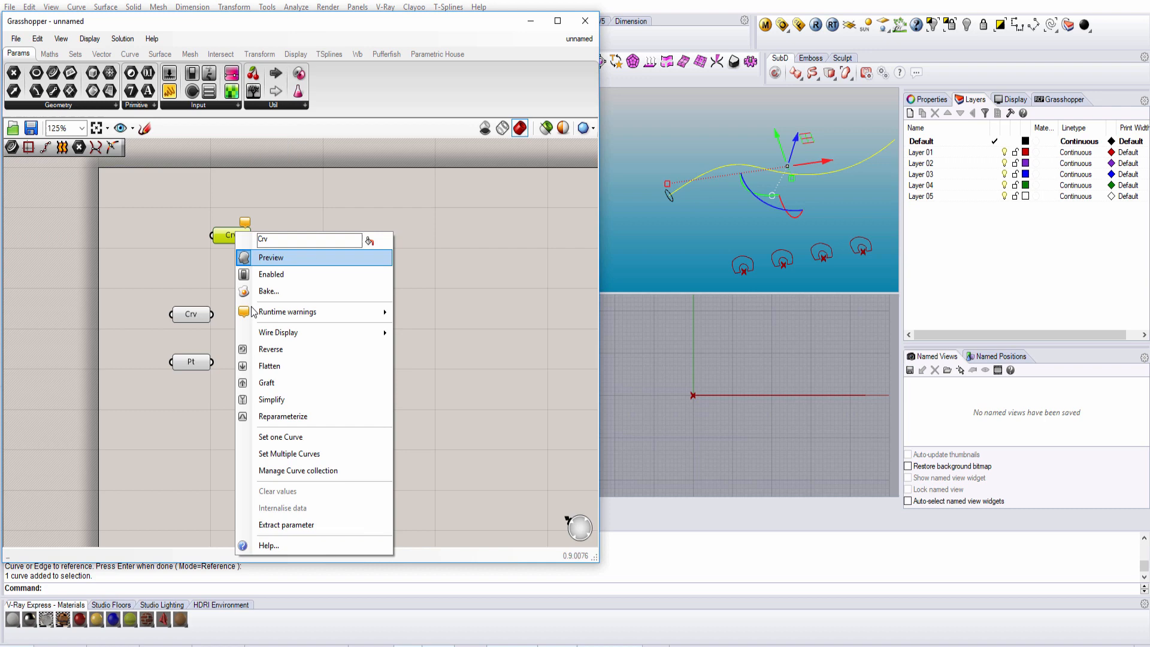
{"action": "left_click", "coordinate": [280, 437]}
{"action": "left_click", "coordinate": [679, 205]}
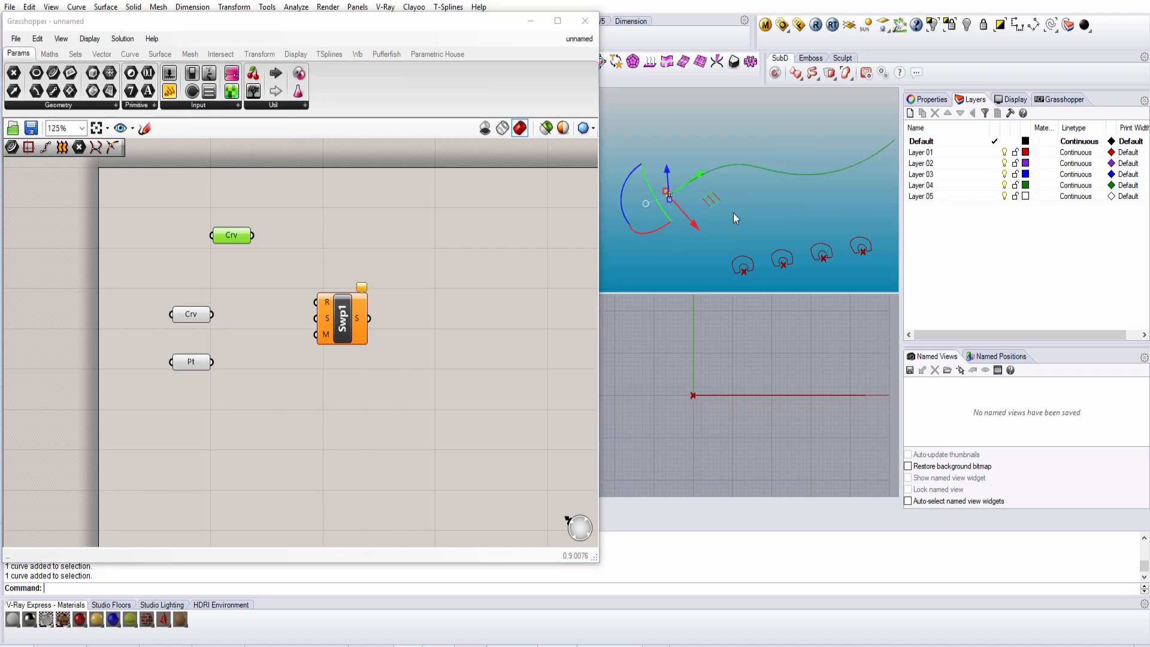
Rename the rail Curve parameter as RAIL and the profile Curve parameter as SECTIONS
{"action": "right_click", "coordinate": [239, 235]}
{"action": "type", "text": "RAIL"}
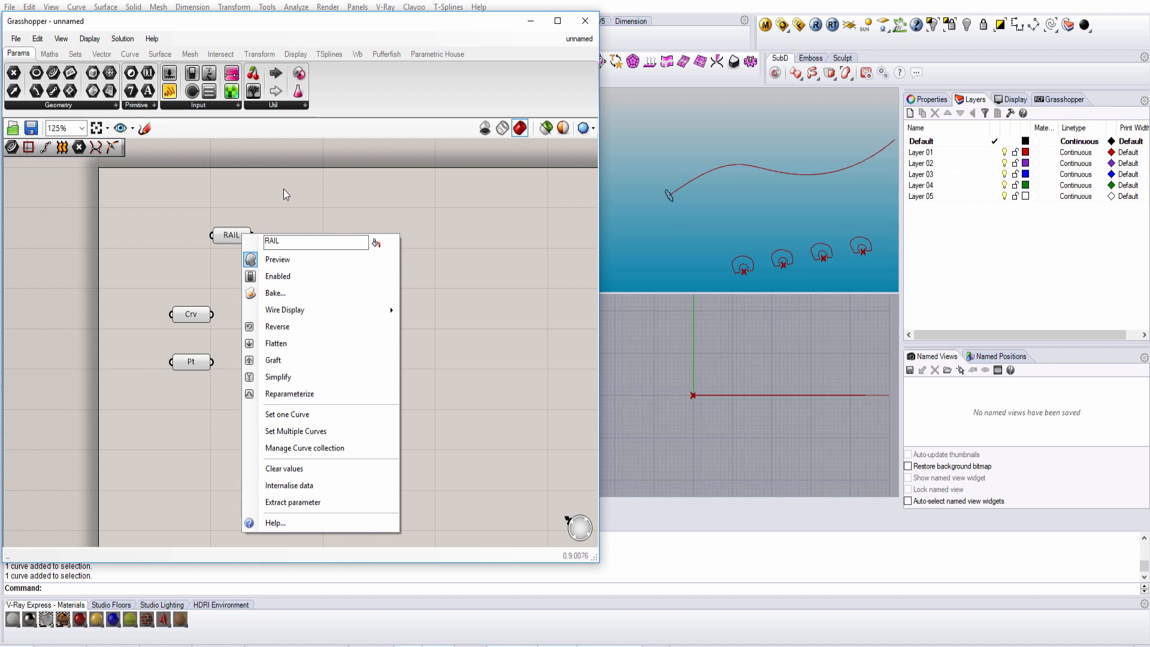
{"action": "key", "text": "Return"}
{"action": "right_click", "coordinate": [193, 315]}
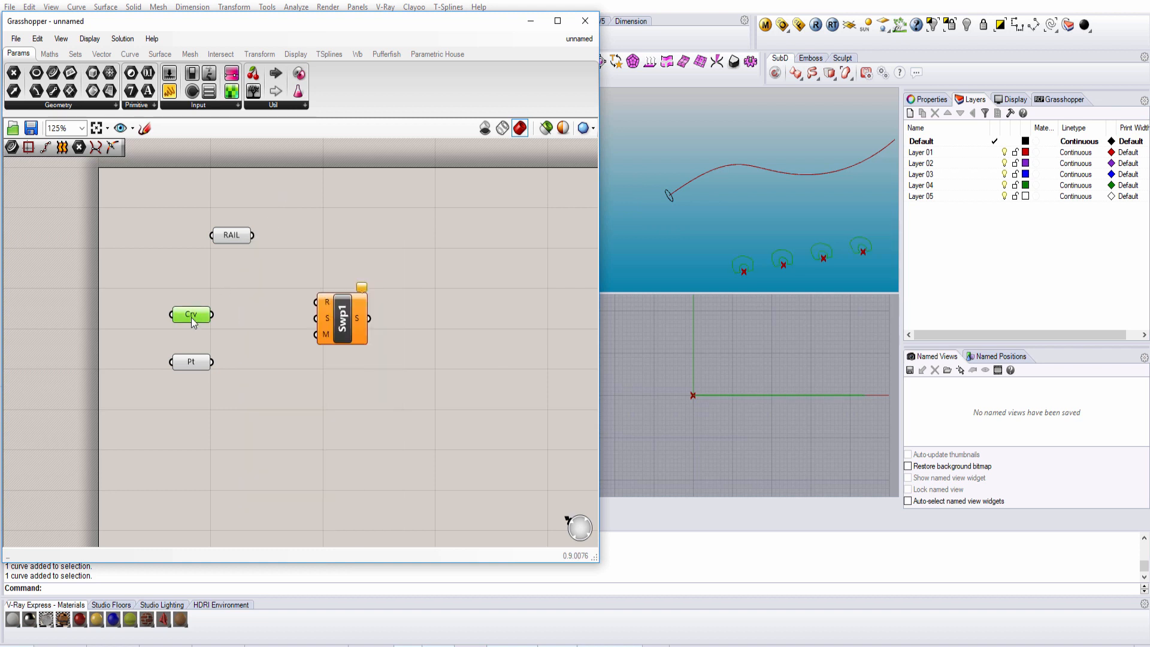
{"action": "type", "text": "SECTIONS"}
{"action": "key", "text": "Return"}
Rename the Point parameter holding the profile base points as Pts
{"action": "left_click", "coordinate": [198, 364]}
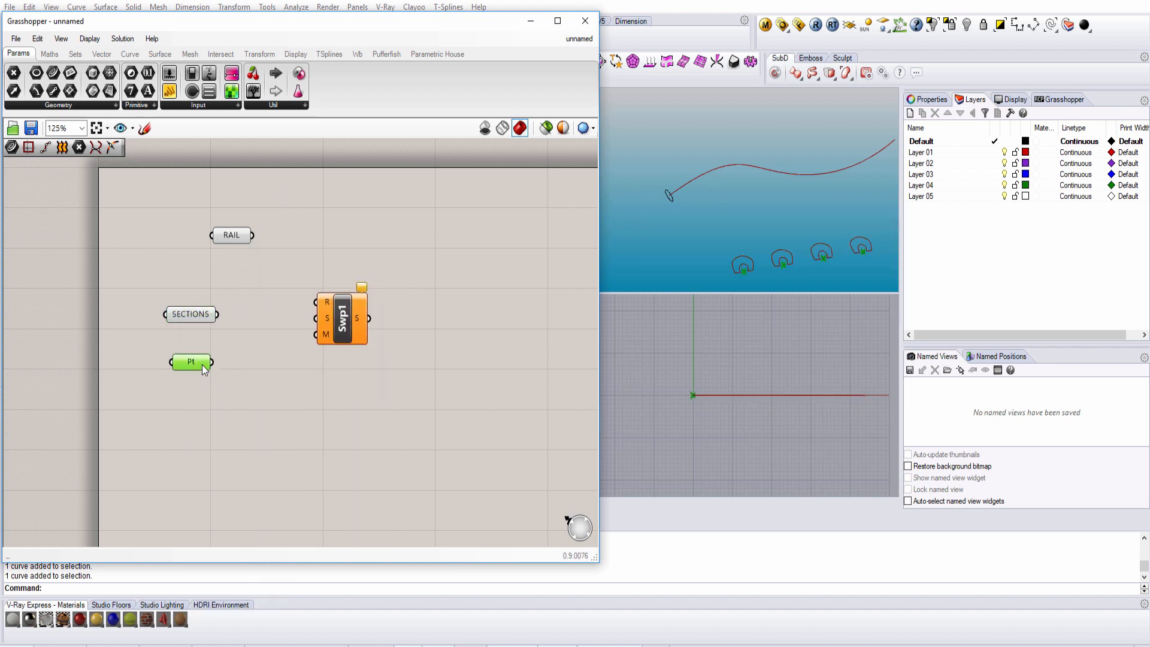
{"action": "right_click", "coordinate": [202, 363]}
{"action": "type", "text": "s"}
{"action": "left_click", "coordinate": [383, 414]}
Spread the parameters and the Sweep1 component apart on the canvas and connect RAIL to the Sweep1 rail input
{"action": "left_click_drag", "start_coordinate": [191, 363], "coordinate": [232, 434]}
{"action": "left_click_drag", "start_coordinate": [191, 315], "coordinate": [247, 378]}
{"action": "left_click_drag", "start_coordinate": [343, 318], "coordinate": [417, 334]}
{"action": "left_click_drag", "start_coordinate": [228, 235], "coordinate": [395, 317]}
{"action": "left_click", "coordinate": [335, 302]}
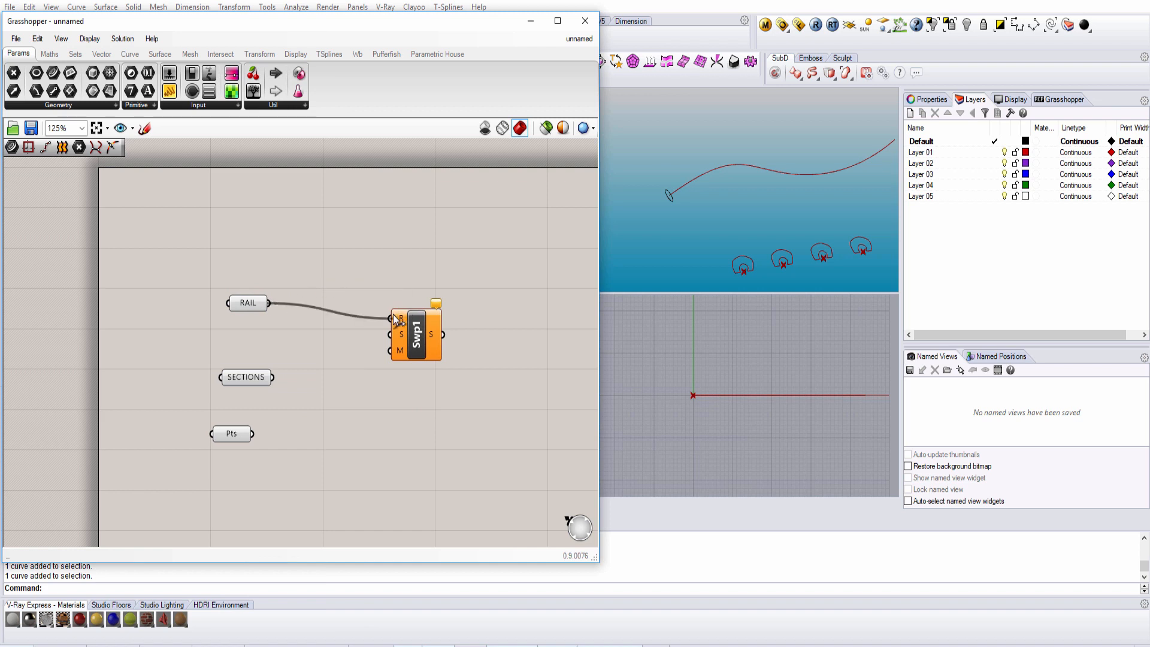
{"action": "right_click_drag", "start_coordinate": [788, 179], "coordinate": [799, 168]}
{"action": "left_click", "coordinate": [797, 173]}
{"action": "left_click_drag", "start_coordinate": [417, 347], "coordinate": [473, 343]}
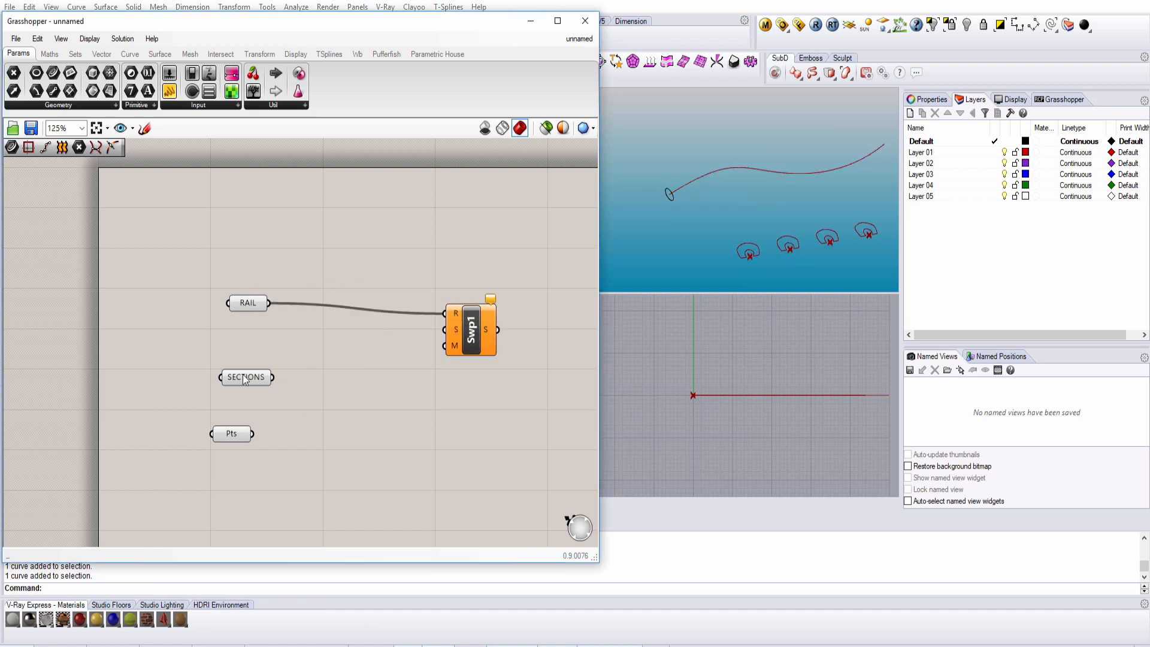
{"action": "left_click_drag", "start_coordinate": [245, 378], "coordinate": [268, 379]}
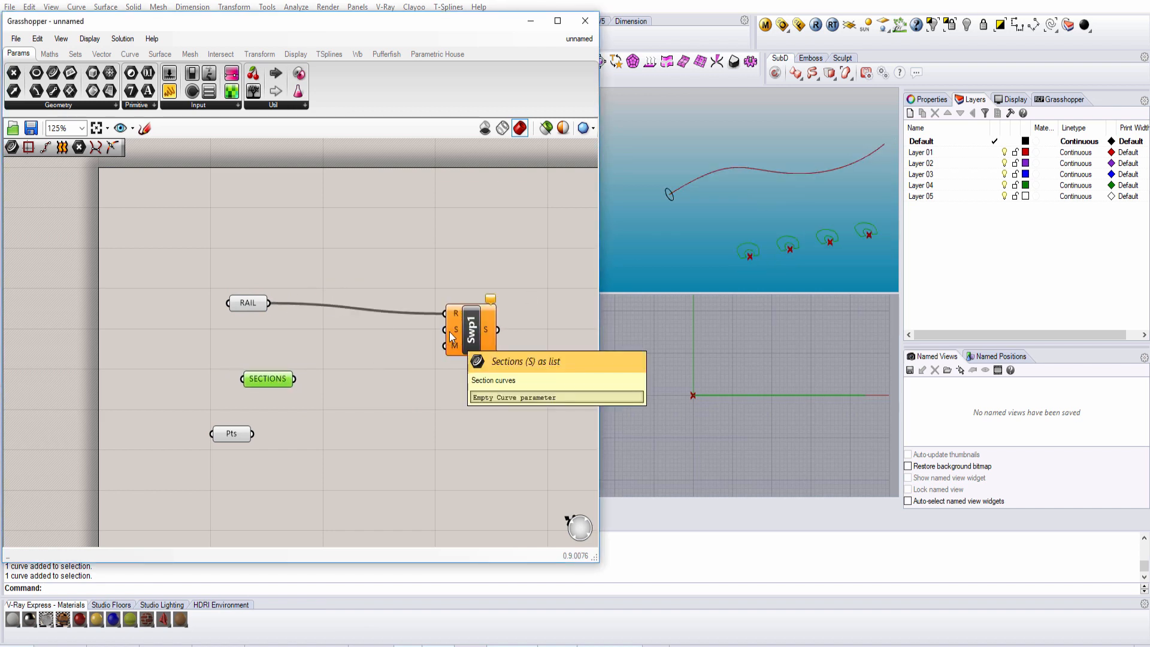
Try connecting SECTIONS directly to the Sweep1 sections input, inspect the swept surface and undo the connection
{"action": "left_click_drag", "start_coordinate": [294, 379], "coordinate": [444, 329]}
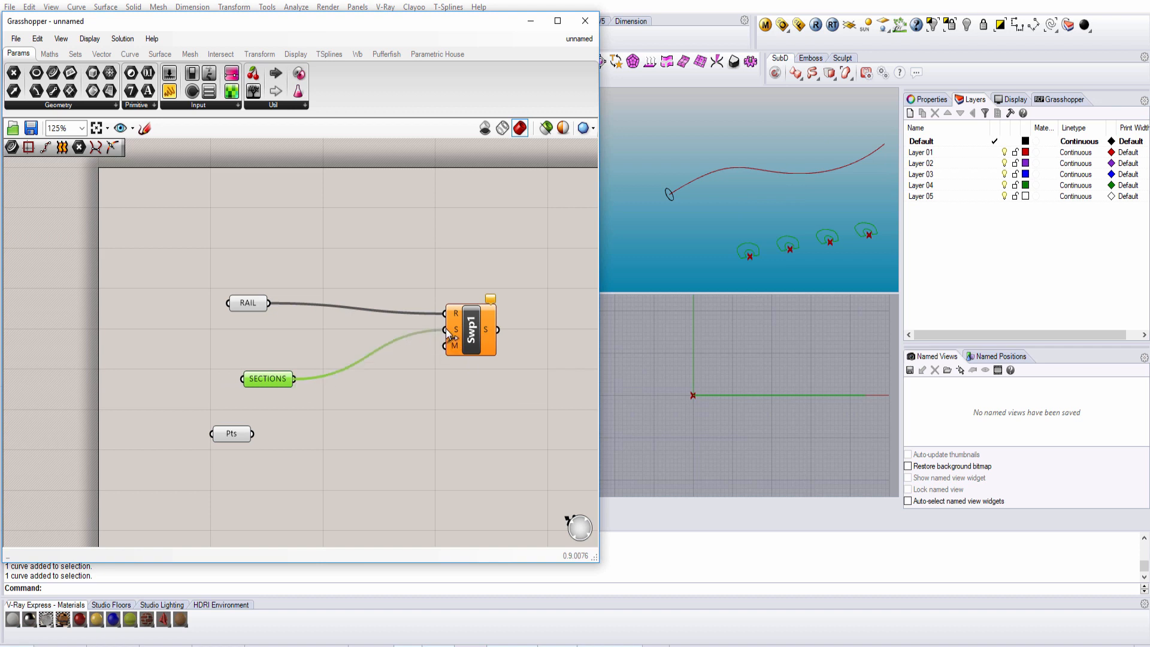
{"action": "right_click_drag", "start_coordinate": [771, 249], "coordinate": [769, 229]}
{"action": "scroll", "coordinate": [778, 224], "scroll_direction": "up", "scroll_amount": 6}
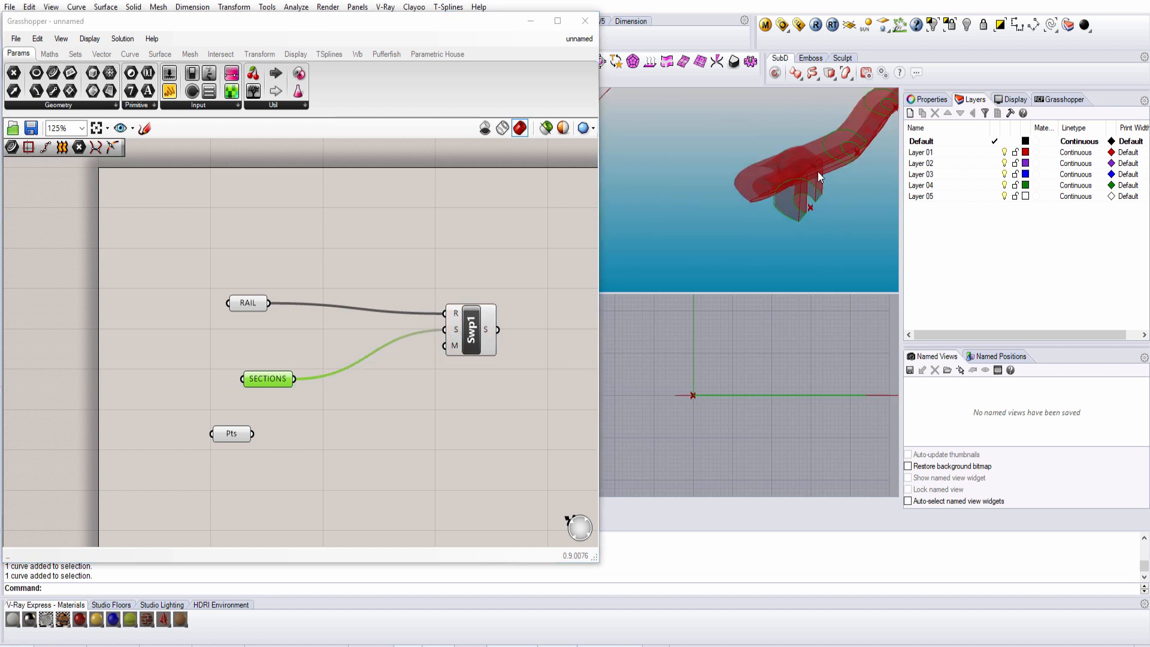
{"action": "right_click_drag", "start_coordinate": [817, 171], "coordinate": [695, 166]}
{"action": "scroll", "coordinate": [781, 227], "scroll_direction": "up", "scroll_amount": 4}
{"action": "scroll", "coordinate": [764, 212], "scroll_direction": "down", "scroll_amount": 8}
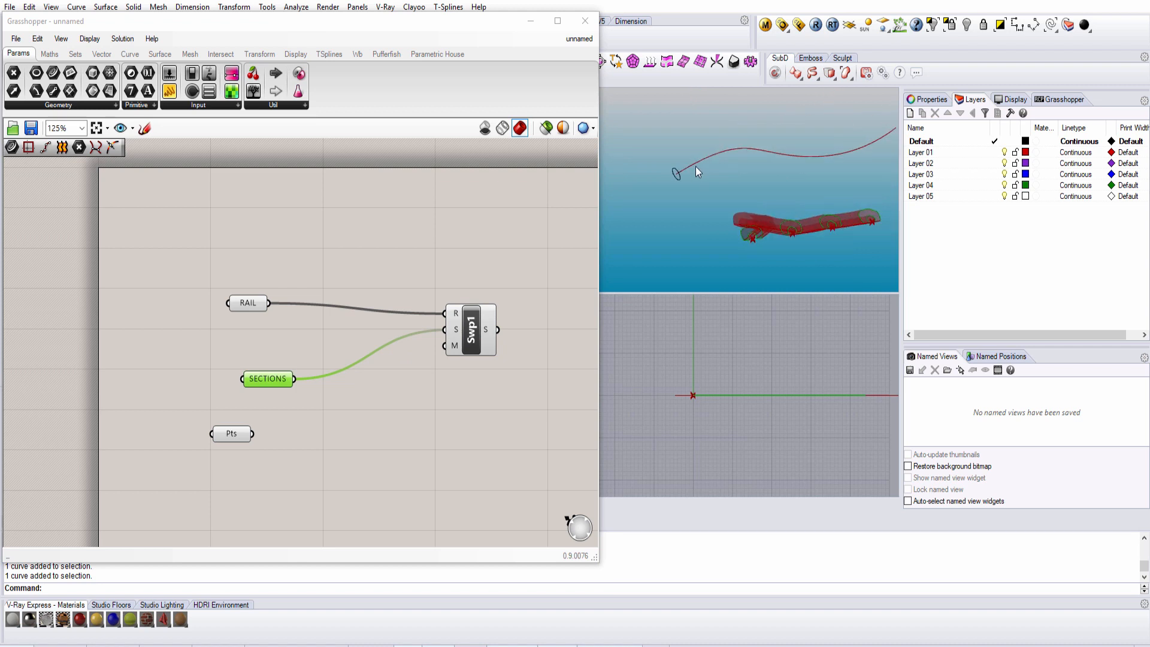
{"action": "left_click", "coordinate": [365, 431]}
{"action": "key", "text": "ctrl+z"}
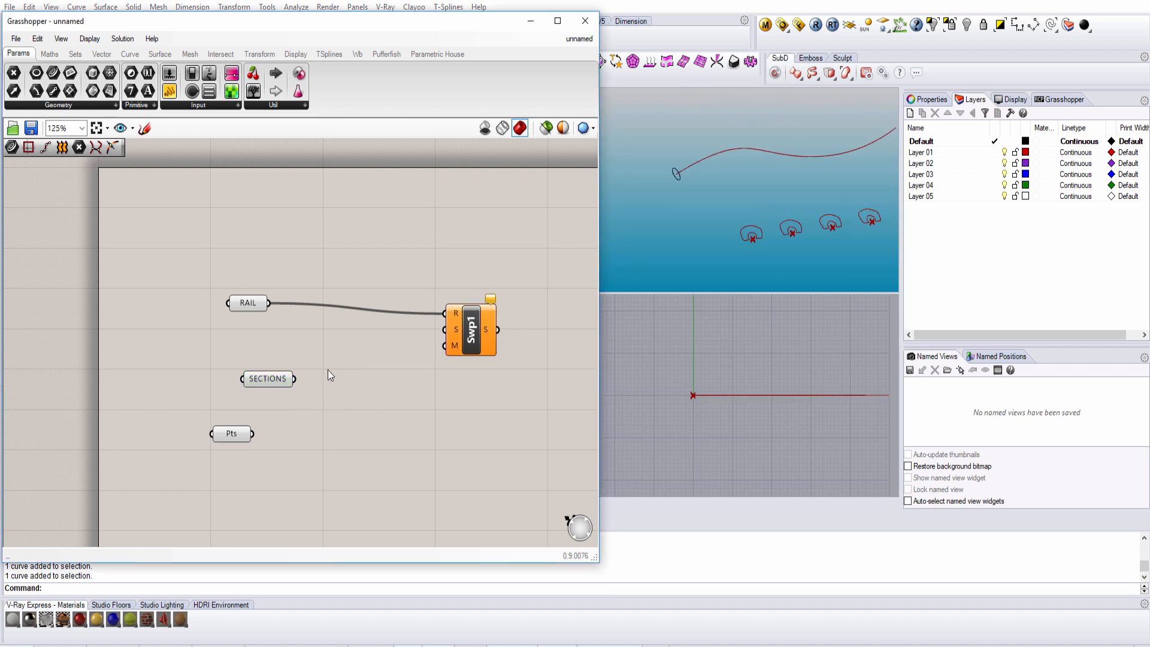
Add an Orient component between SECTIONS and Sweep1 and connect SECTIONS to its geometry input
{"action": "right_click_drag", "start_coordinate": [307, 424], "coordinate": [287, 418]}
{"action": "left_click_drag", "start_coordinate": [453, 335], "coordinate": [558, 318]}
{"action": "double_click", "coordinate": [345, 382]}
{"action": "type", "text": "ori"}
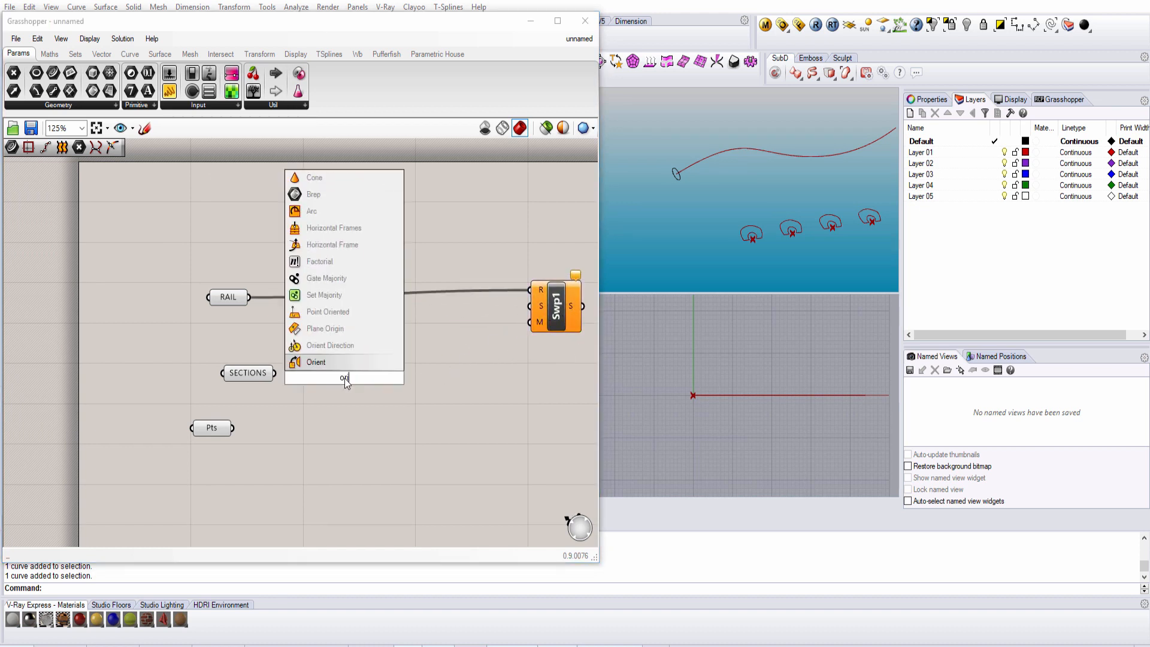
{"action": "left_click", "coordinate": [304, 362]}
{"action": "left_click_drag", "start_coordinate": [357, 380], "coordinate": [401, 390]}
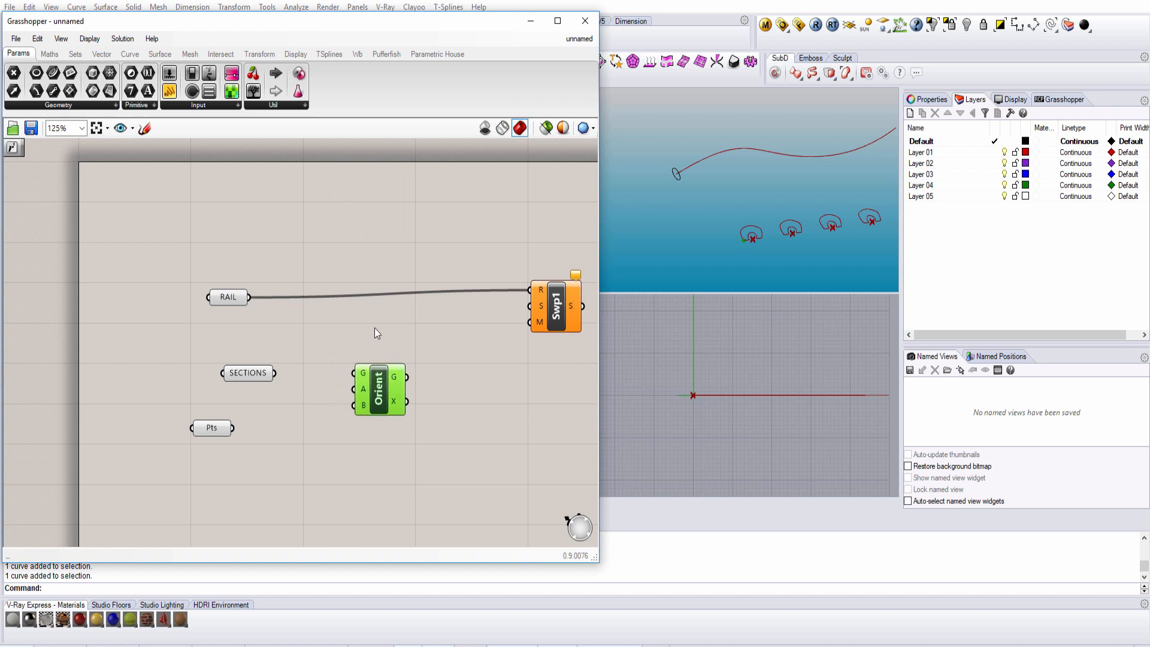
{"action": "left_click", "coordinate": [367, 346]}
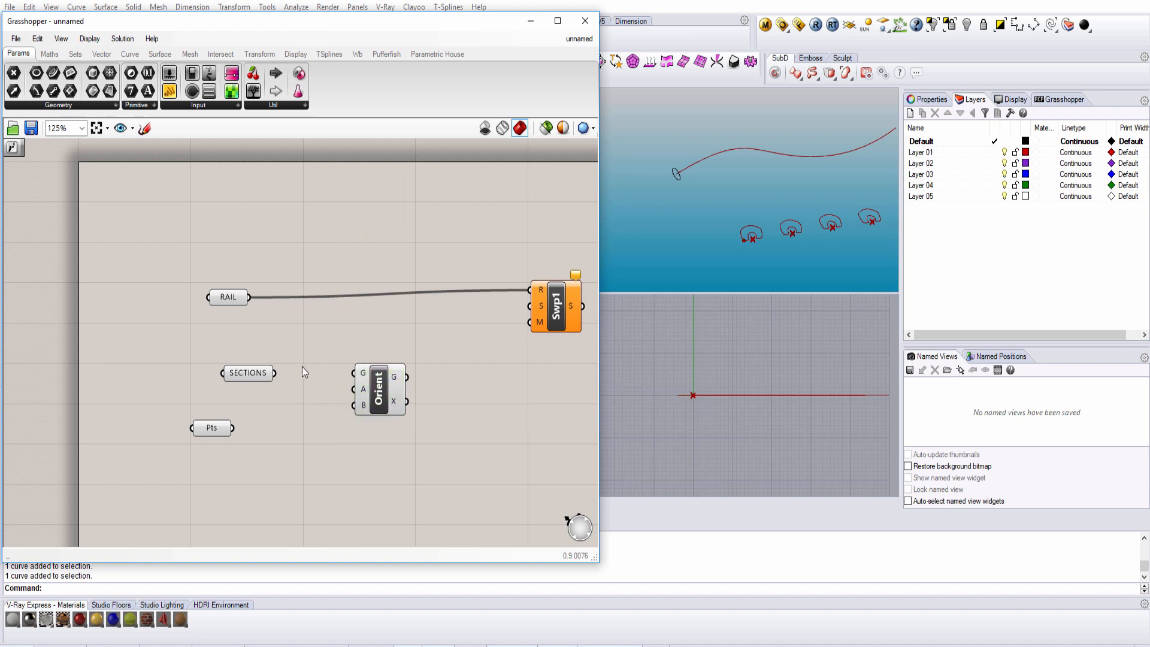
{"action": "left_click_drag", "start_coordinate": [308, 359], "coordinate": [350, 380]}
{"action": "left_click_drag", "start_coordinate": [250, 373], "coordinate": [240, 357]}
Examine the Orient component's preview and default plane next to the arch profiles in the perspective view
{"action": "left_click", "coordinate": [398, 387]}
{"action": "left_click", "coordinate": [667, 224]}
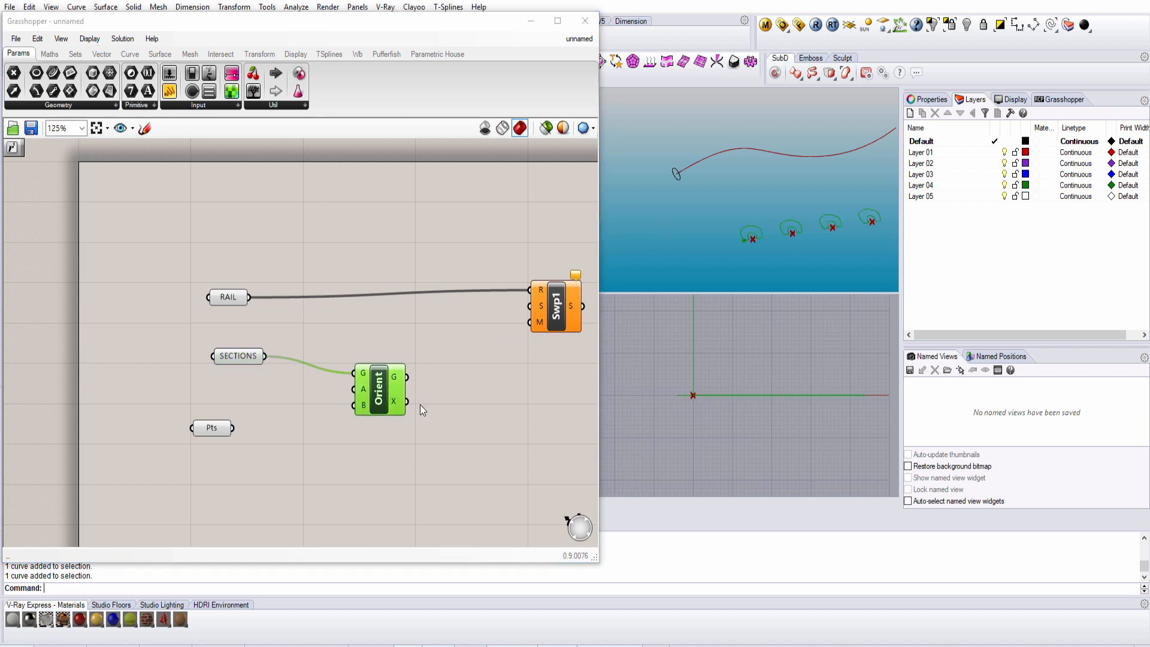
{"action": "scroll", "coordinate": [770, 251], "scroll_direction": "up", "scroll_amount": 5}
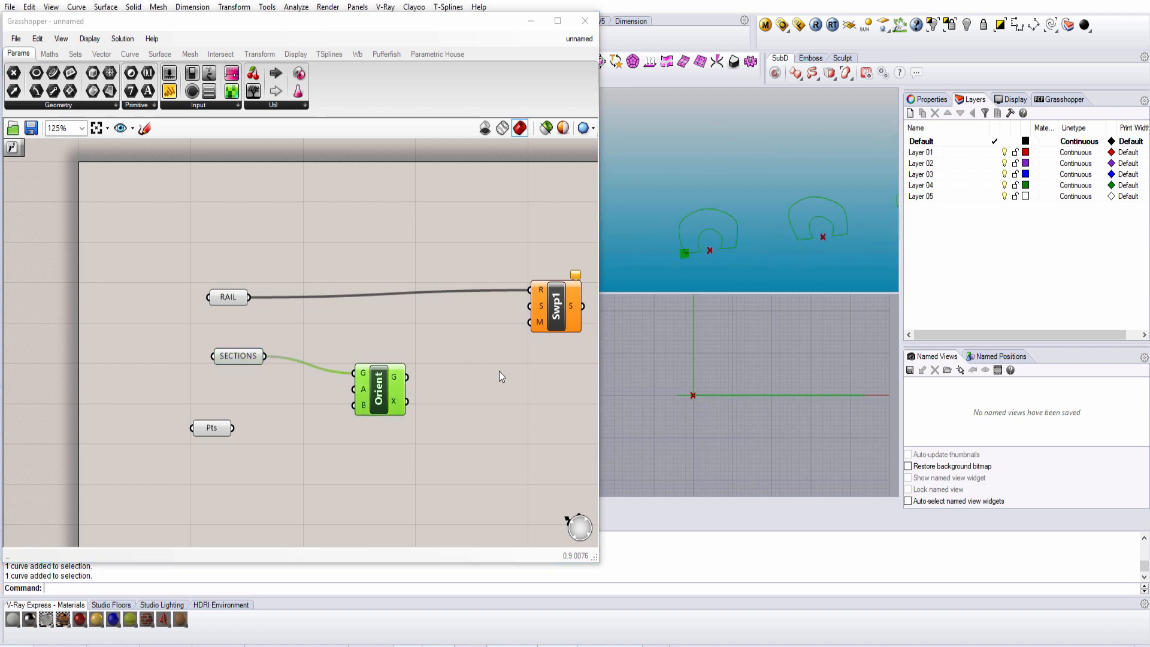
{"action": "scroll", "coordinate": [689, 251], "scroll_direction": "up", "scroll_amount": 6}
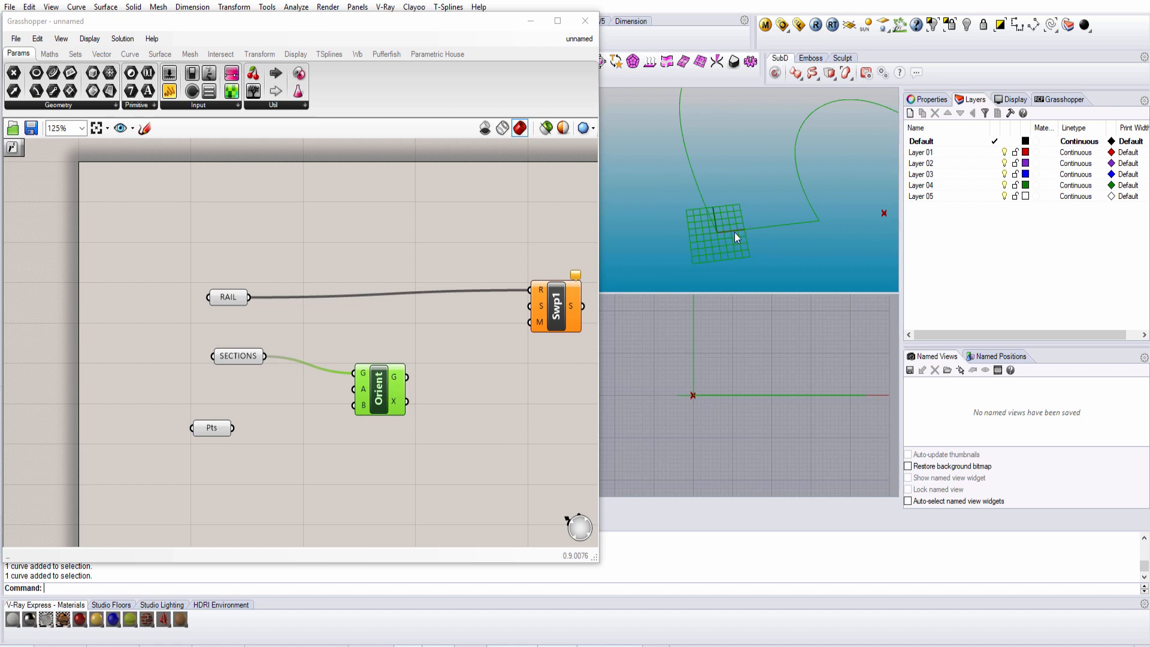
{"action": "scroll", "coordinate": [752, 225], "scroll_direction": "down", "scroll_amount": 10}
{"action": "right_click_drag", "start_coordinate": [863, 220], "coordinate": [780, 228], "text": "shift"}
{"action": "scroll", "coordinate": [766, 221], "scroll_direction": "up", "scroll_amount": 6}
{"action": "scroll", "coordinate": [774, 209], "scroll_direction": "down", "scroll_amount": 6}
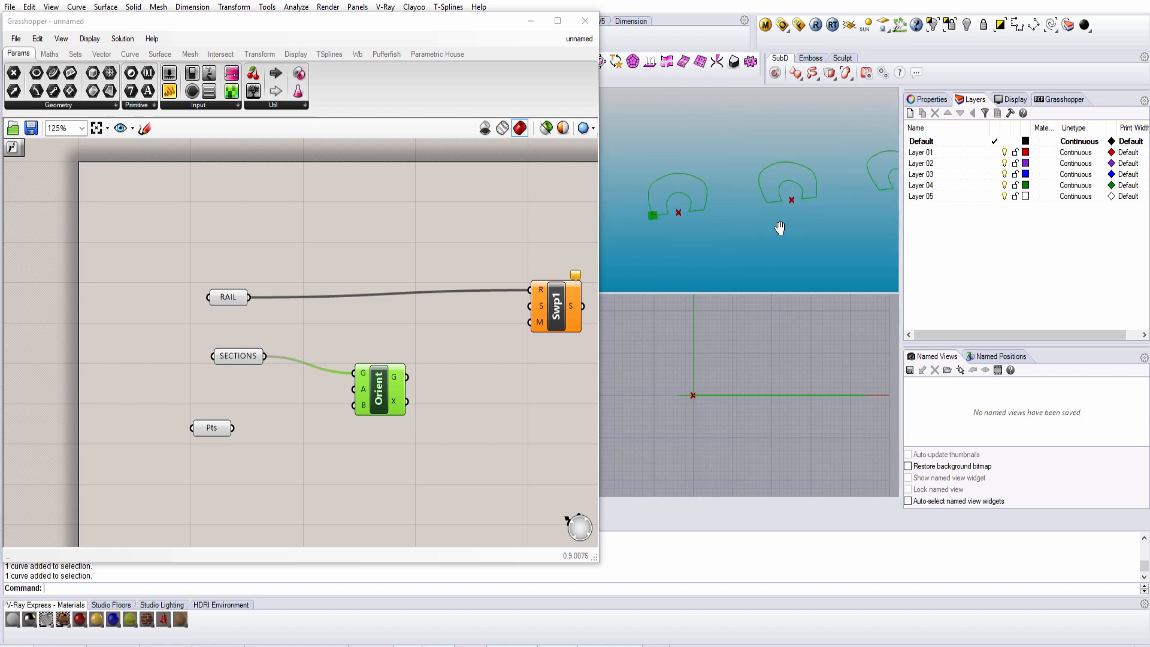
{"action": "scroll", "coordinate": [776, 210], "scroll_direction": "up", "scroll_amount": 3}
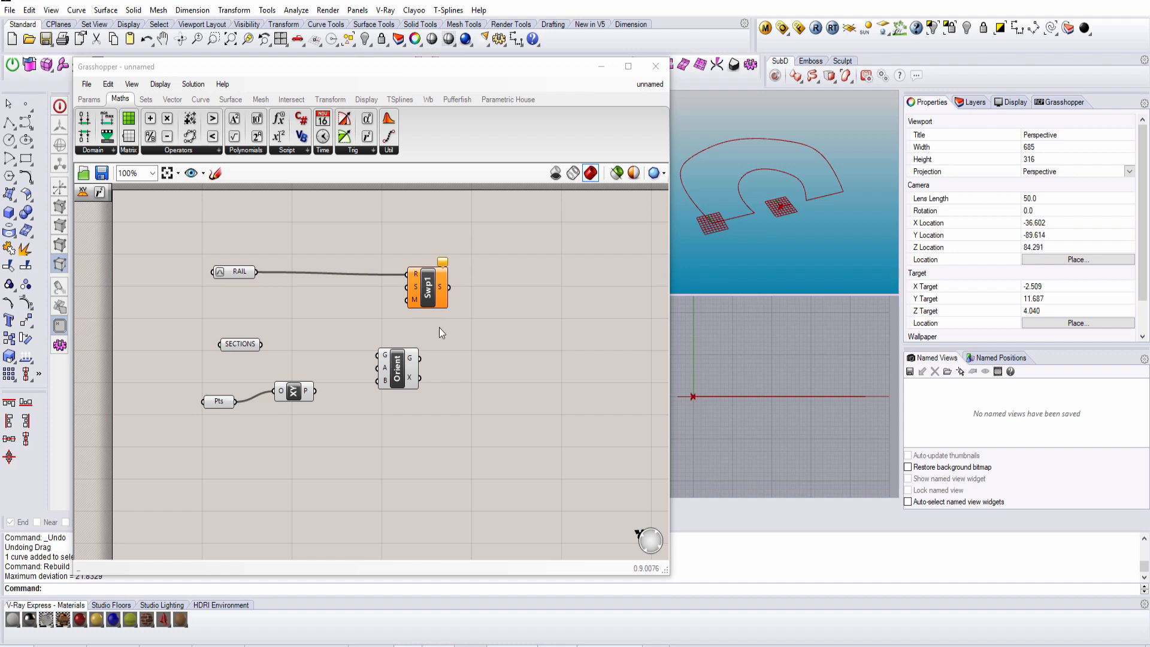
Connect SECTIONS to the geometry input of the Orient component
{"action": "scroll", "coordinate": [368, 374], "scroll_direction": "up", "scroll_amount": 3}
{"action": "left_click_drag", "start_coordinate": [157, 316], "coordinate": [384, 336]}
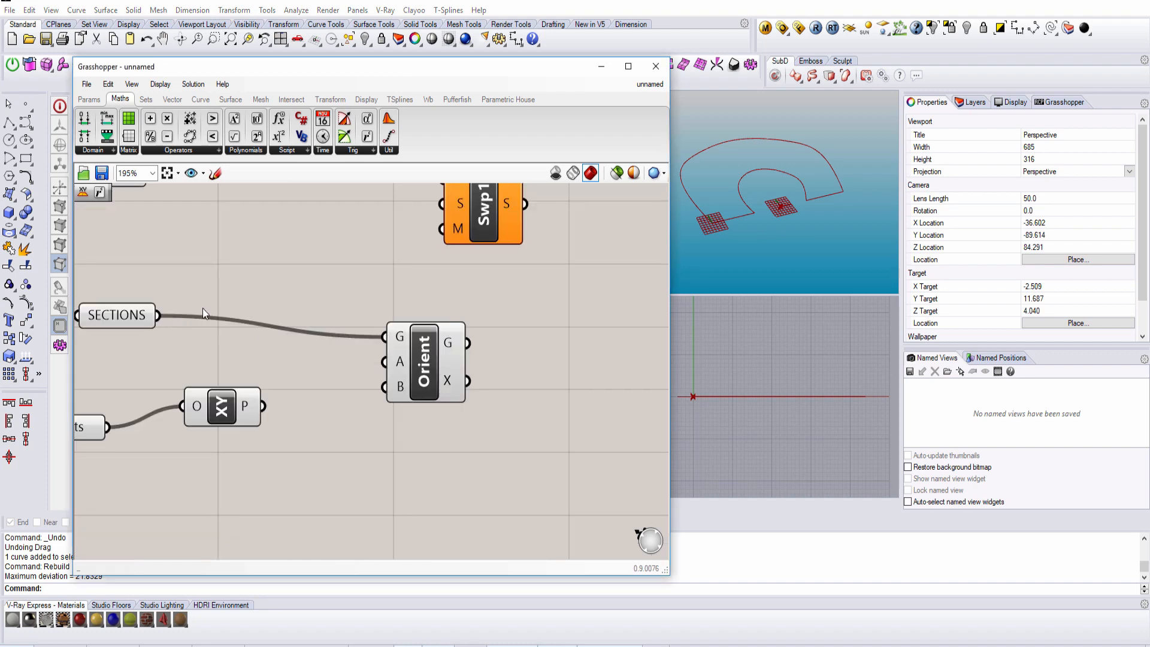
{"action": "left_click", "coordinate": [418, 338]}
{"action": "left_click", "coordinate": [511, 323]}
{"action": "scroll", "coordinate": [511, 323], "scroll_direction": "down", "scroll_amount": 3}
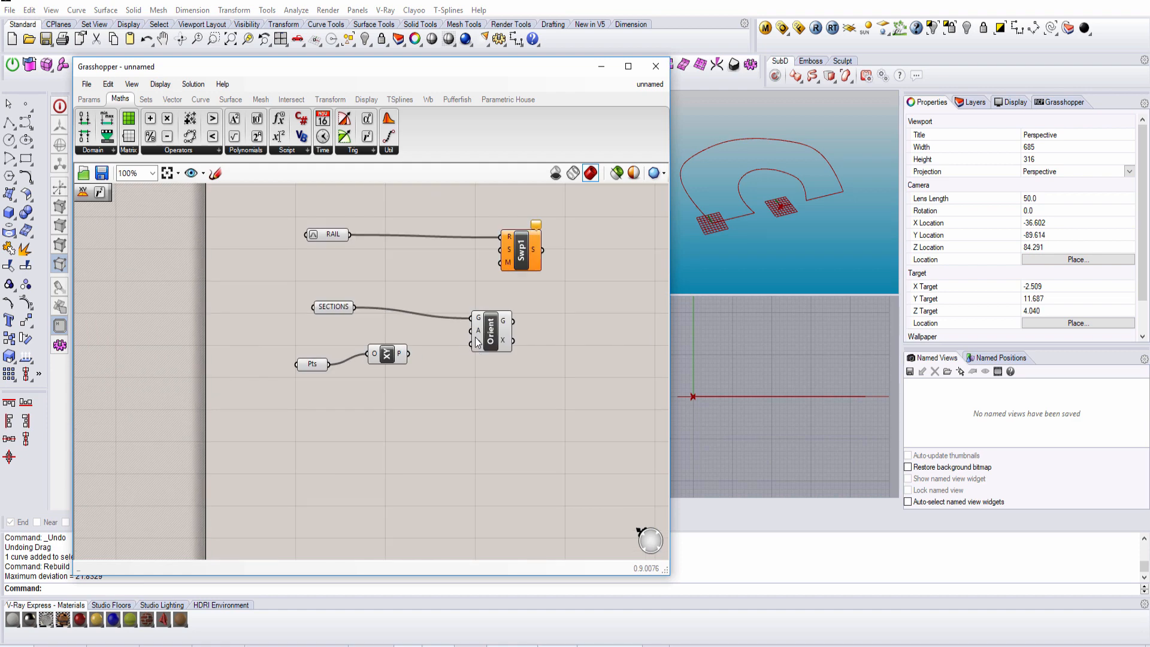
{"action": "scroll", "coordinate": [478, 336], "scroll_direction": "up", "scroll_amount": 4}
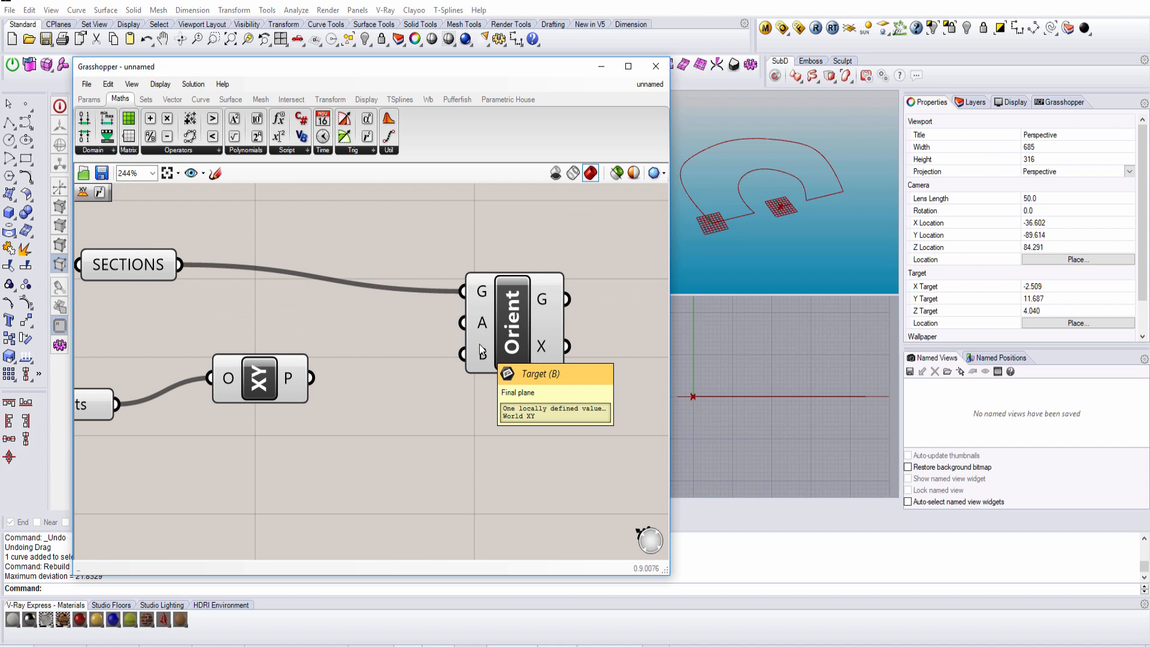
Connect the XY Plane output built on Pts to Orient's source plane input A and place the XY Plane component between them
{"action": "right_click_drag", "start_coordinate": [385, 370], "coordinate": [458, 378]}
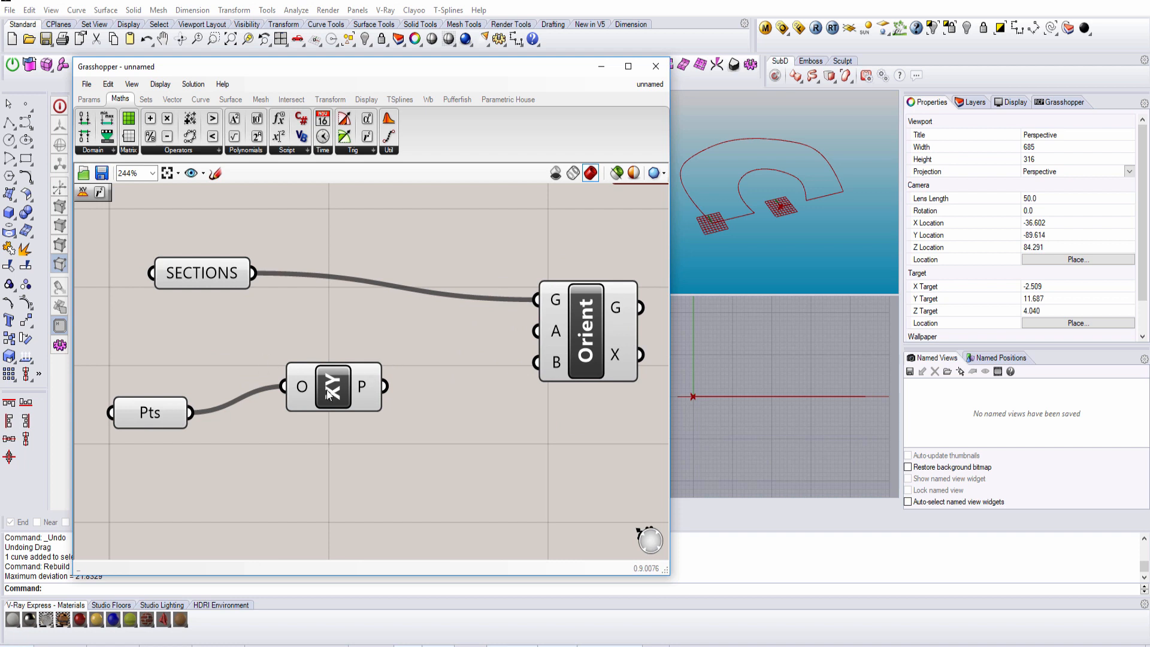
{"action": "left_click_drag", "start_coordinate": [338, 410], "coordinate": [336, 444]}
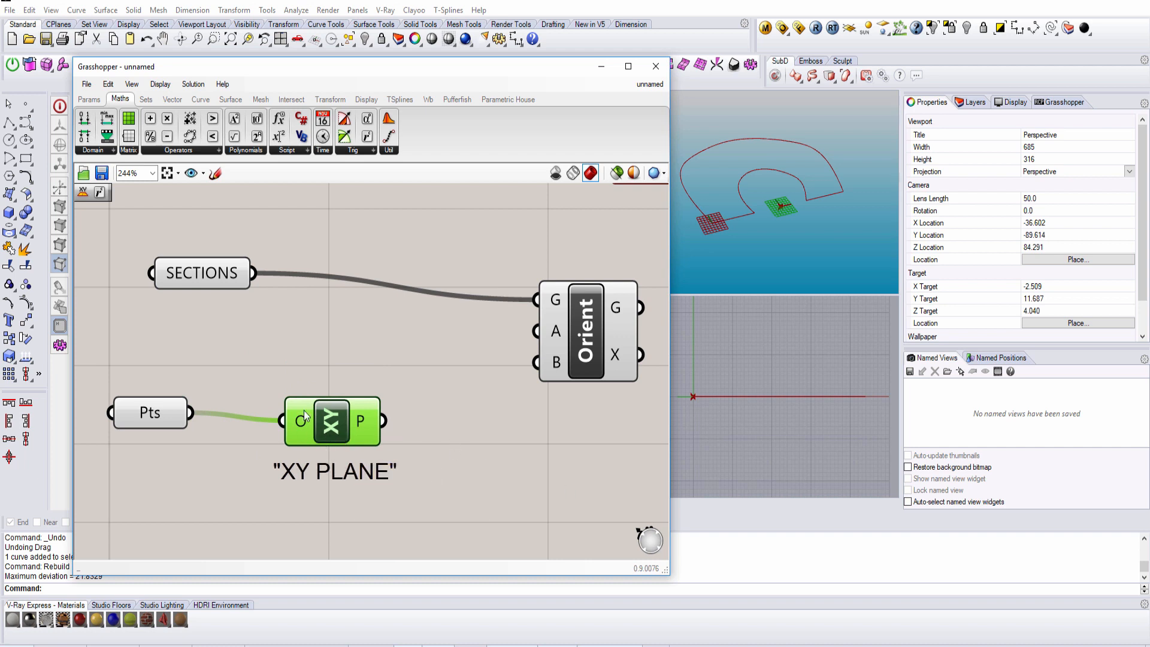
{"action": "left_click", "coordinate": [162, 412]}
{"action": "scroll", "coordinate": [791, 228], "scroll_direction": "down", "scroll_amount": 15}
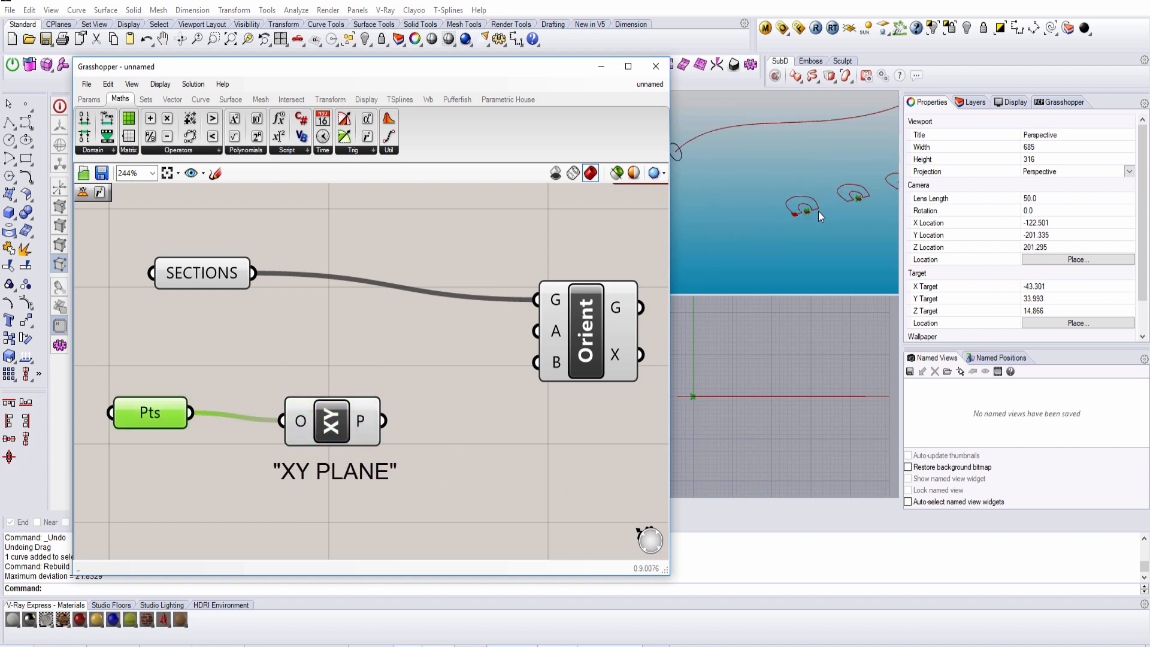
{"action": "right_click_drag", "start_coordinate": [818, 210], "coordinate": [744, 228], "text": "shift"}
{"action": "left_click_drag", "start_coordinate": [386, 421], "coordinate": [529, 336]}
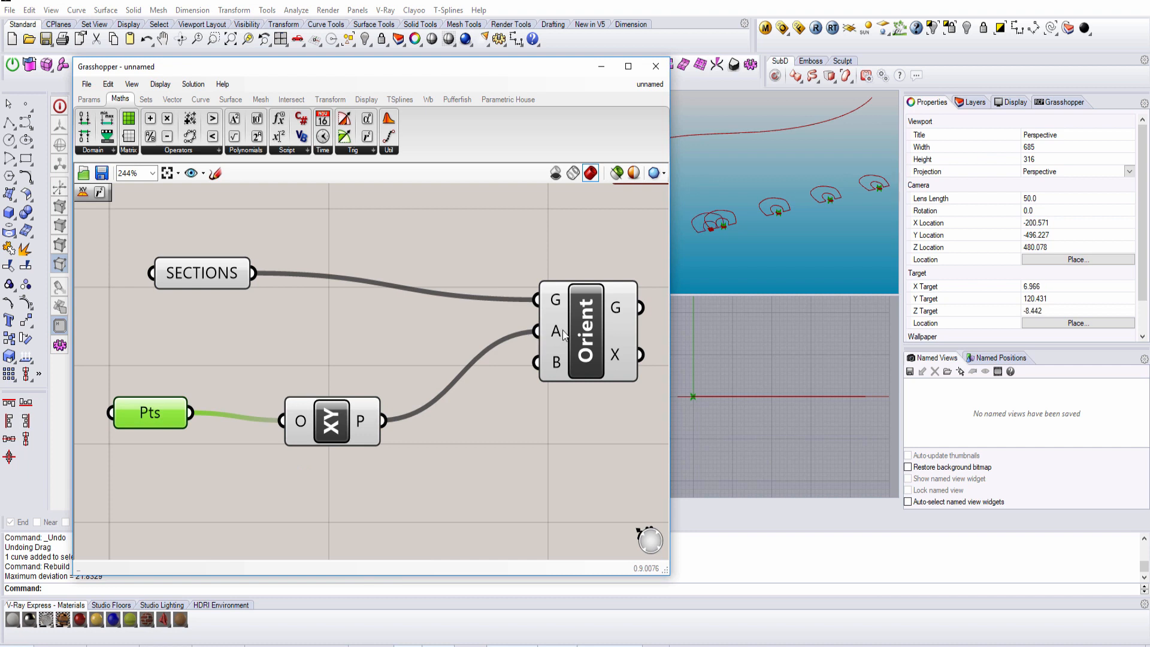
{"action": "left_click_drag", "start_coordinate": [342, 419], "coordinate": [333, 370]}
{"action": "left_click", "coordinate": [327, 464]}
{"action": "double_click", "coordinate": [327, 468]}
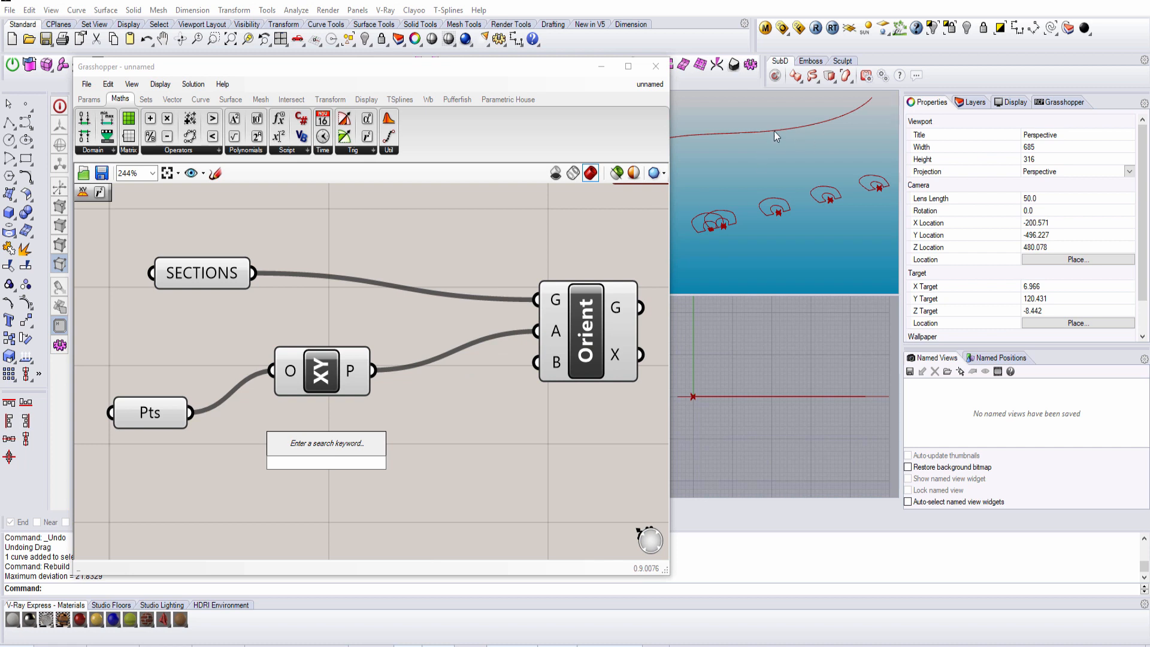
{"action": "right_click_drag", "start_coordinate": [810, 184], "coordinate": [788, 180]}
{"action": "scroll", "coordinate": [788, 180], "scroll_direction": "up", "scroll_amount": 5}
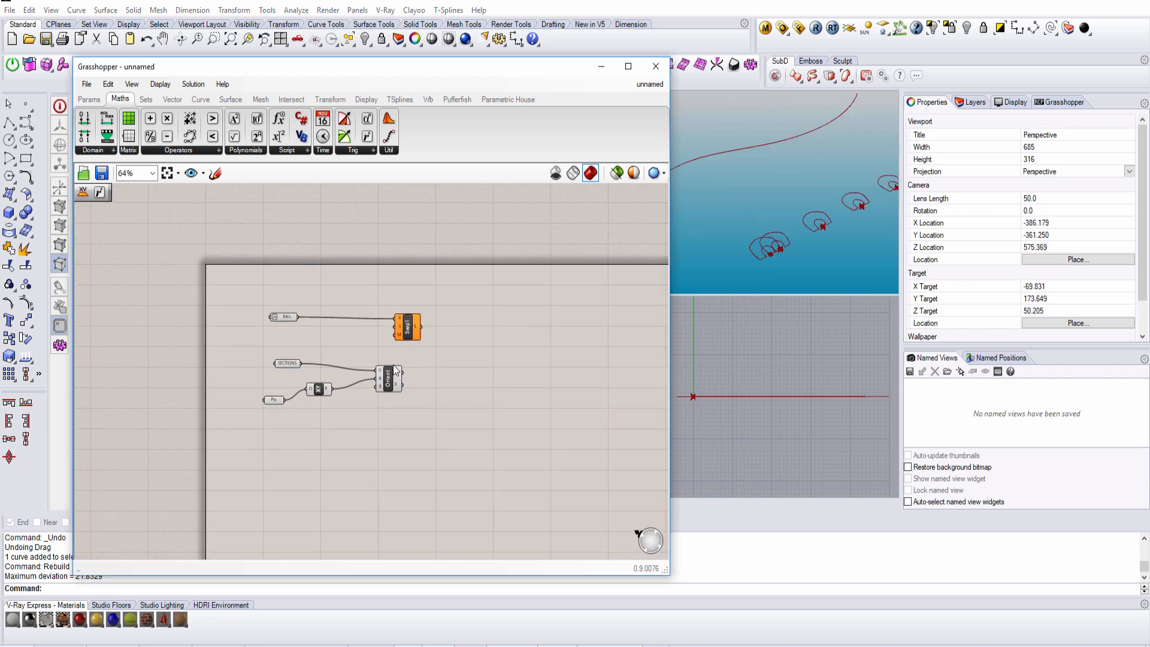
Add a Perp Frame component between Orient and a further spaced-out Sweep1, and connect RAIL to its curve input
{"action": "left_click_drag", "start_coordinate": [211, 299], "coordinate": [630, 300]}
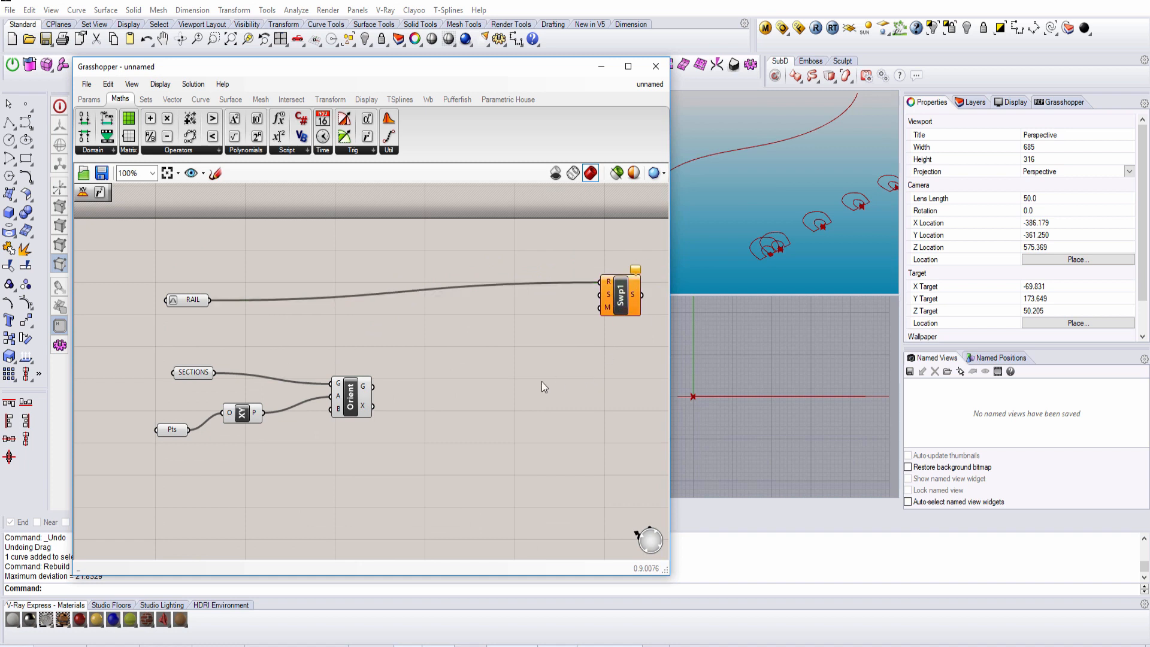
{"action": "double_click", "coordinate": [484, 382]}
{"action": "type", "text": "perp"}
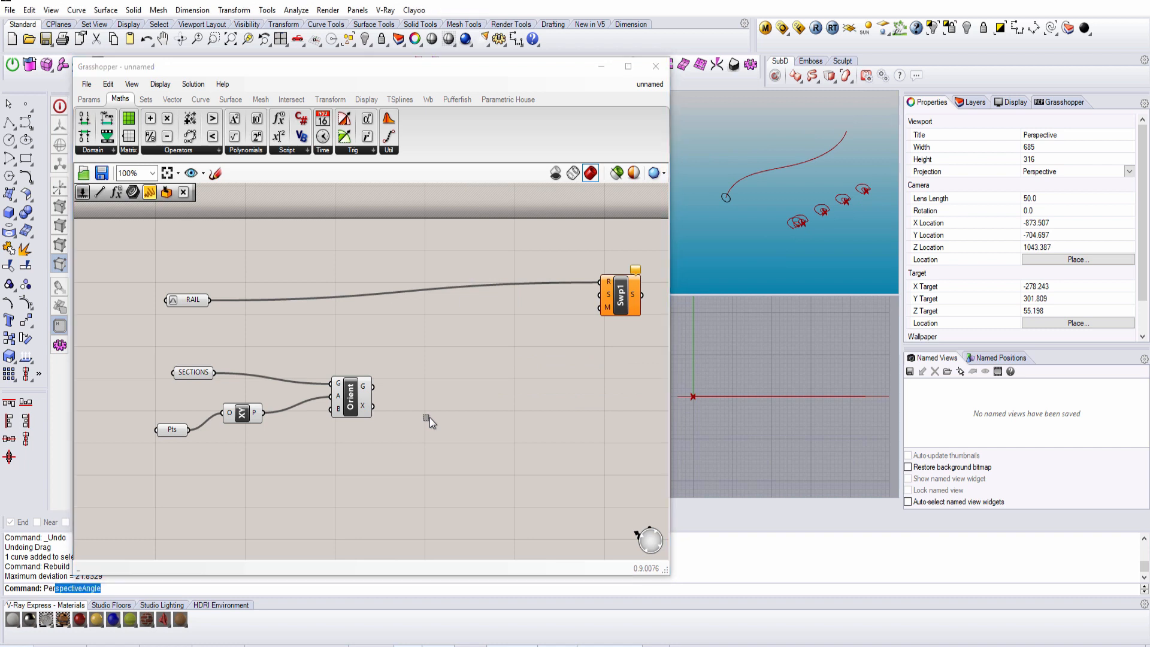
{"action": "double_click", "coordinate": [429, 418]}
{"action": "type", "text": "perp"}
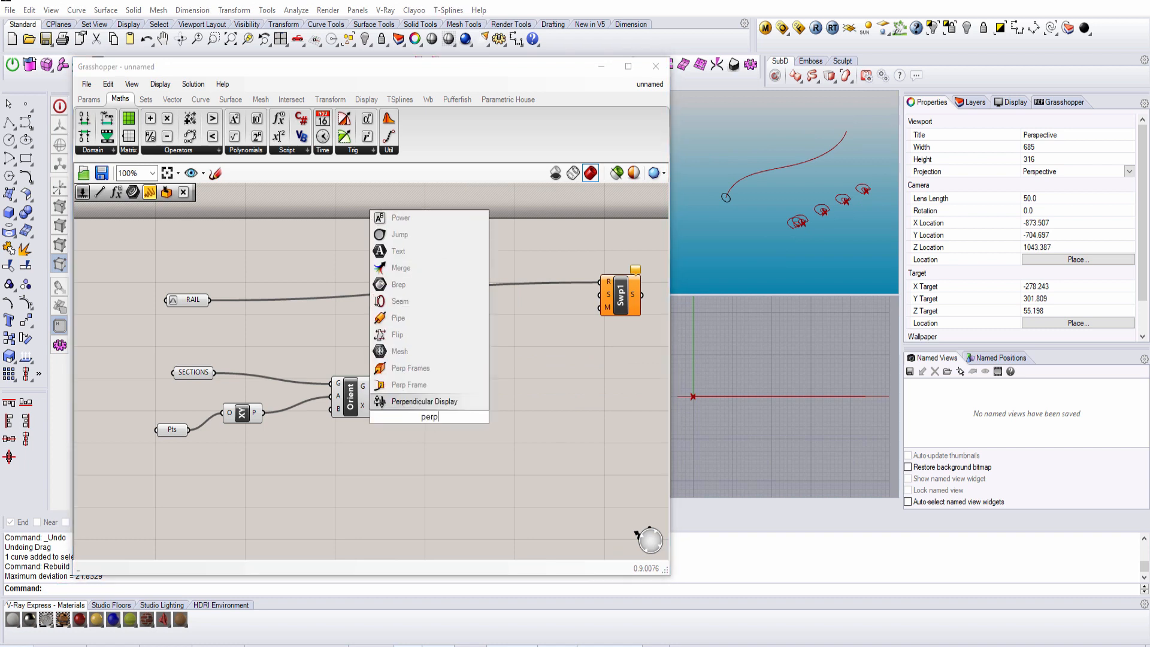
{"action": "left_click", "coordinate": [442, 386]}
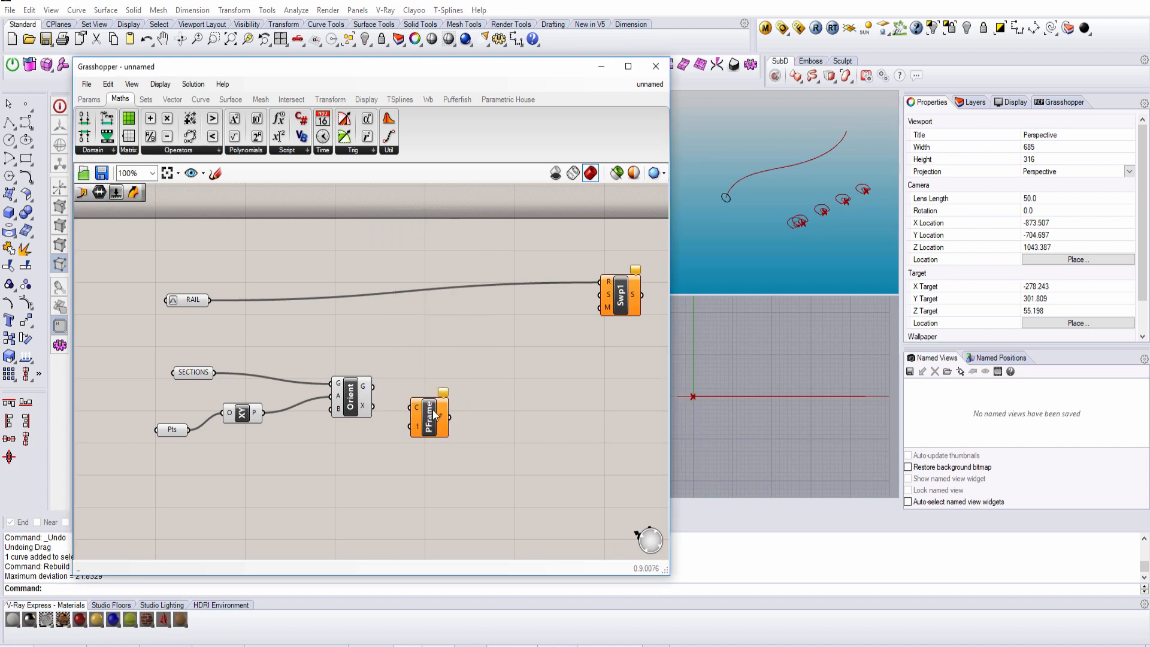
{"action": "left_click_drag", "start_coordinate": [422, 411], "coordinate": [485, 357]}
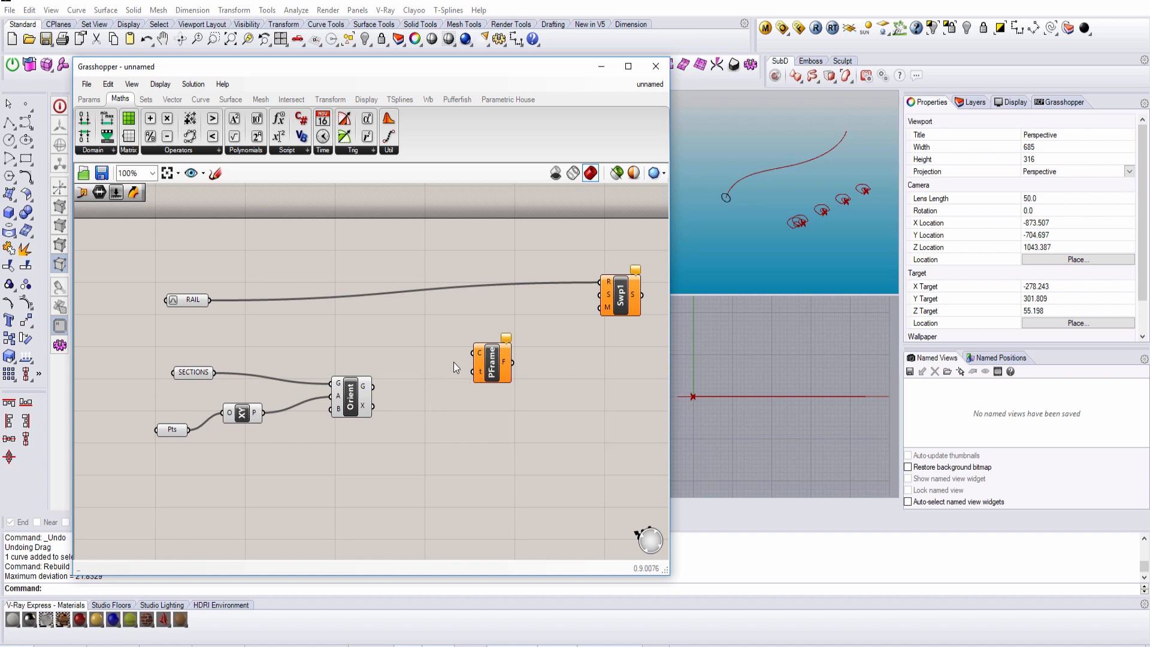
{"action": "left_click_drag", "start_coordinate": [473, 353], "coordinate": [210, 300]}
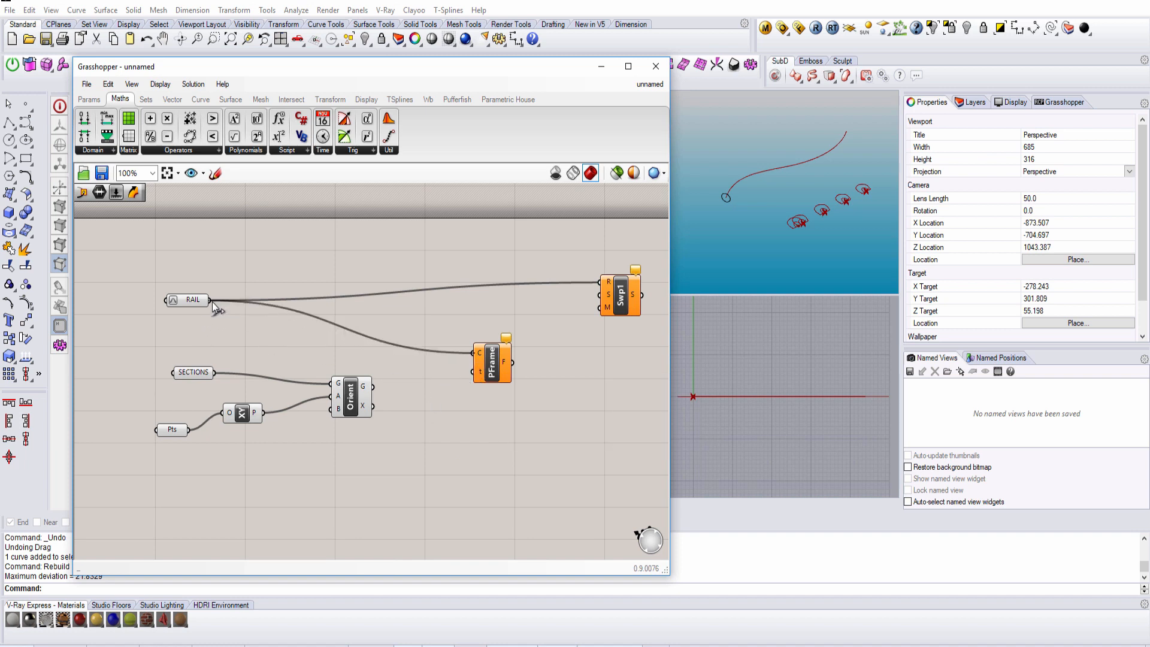
Add a number slider with the value 1 below the Perp Frame component and connect it to Perp Frame's parameter input t
{"action": "double_click", "coordinate": [424, 448]}
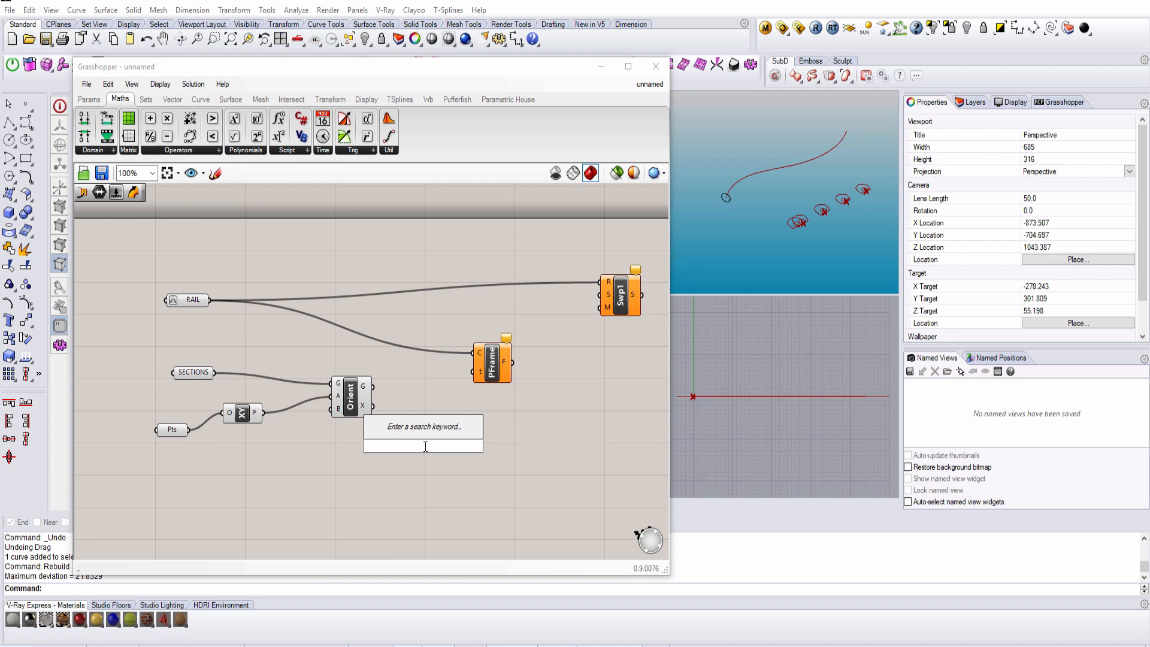
{"action": "type", "text": "1"}
{"action": "left_click", "coordinate": [416, 431]}
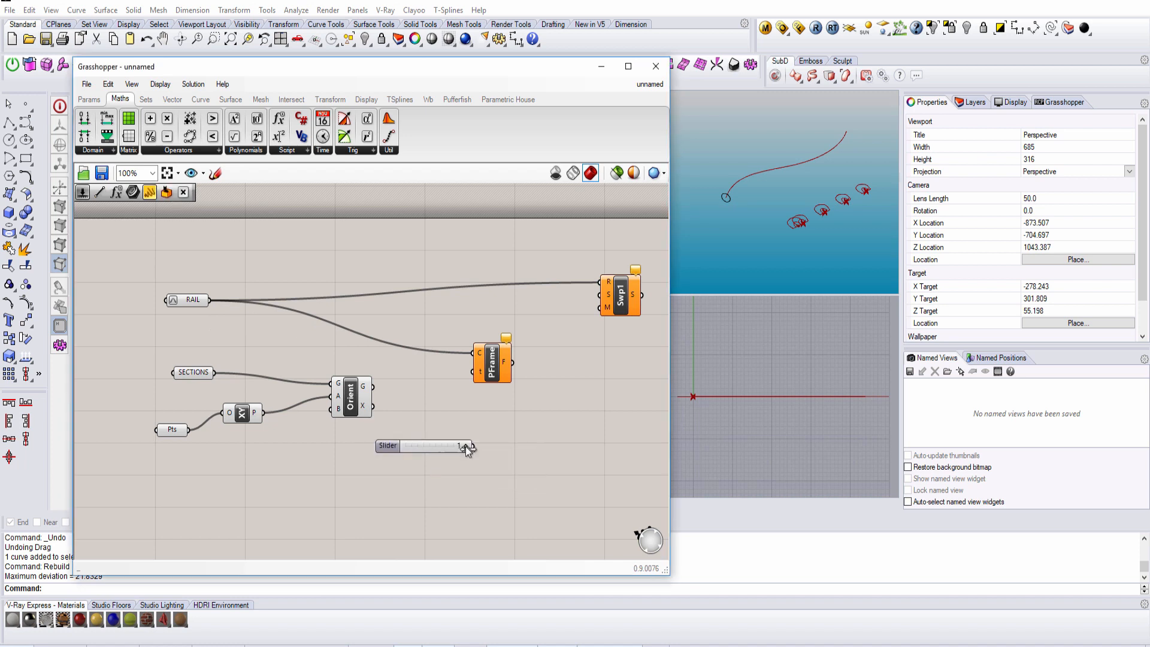
{"action": "left_click_drag", "start_coordinate": [472, 446], "coordinate": [474, 371]}
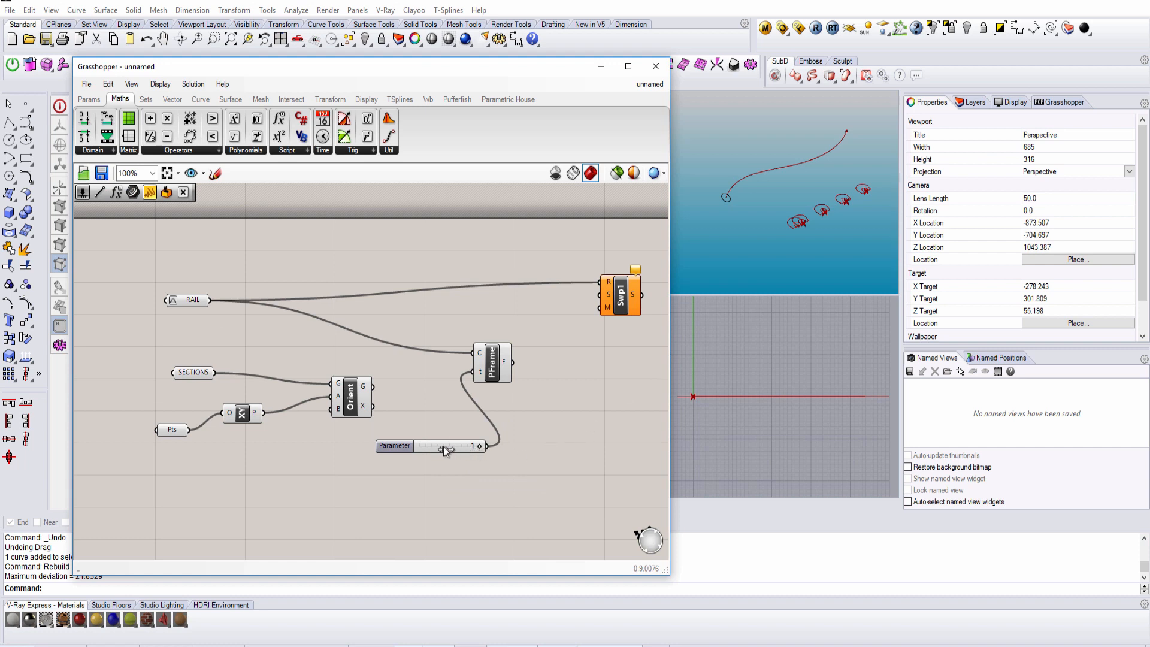
Configure the parameter slider for real numbers with two decimal digits and set its value to 0.37
{"action": "double_click", "coordinate": [389, 448]}
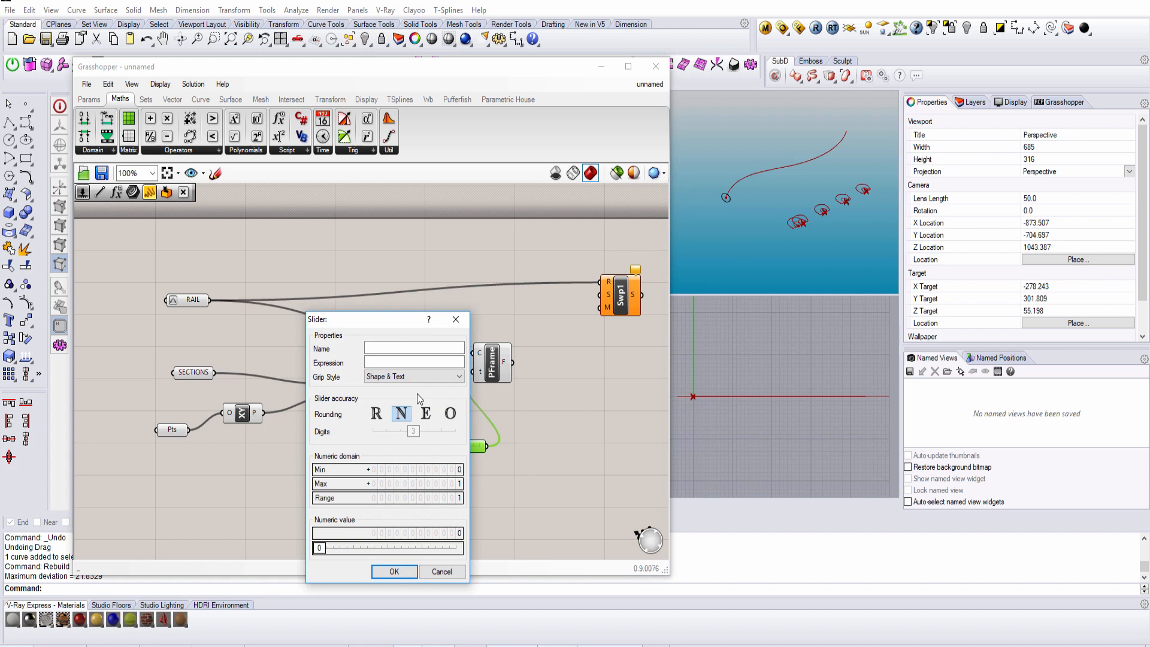
{"action": "left_click", "coordinate": [413, 431]}
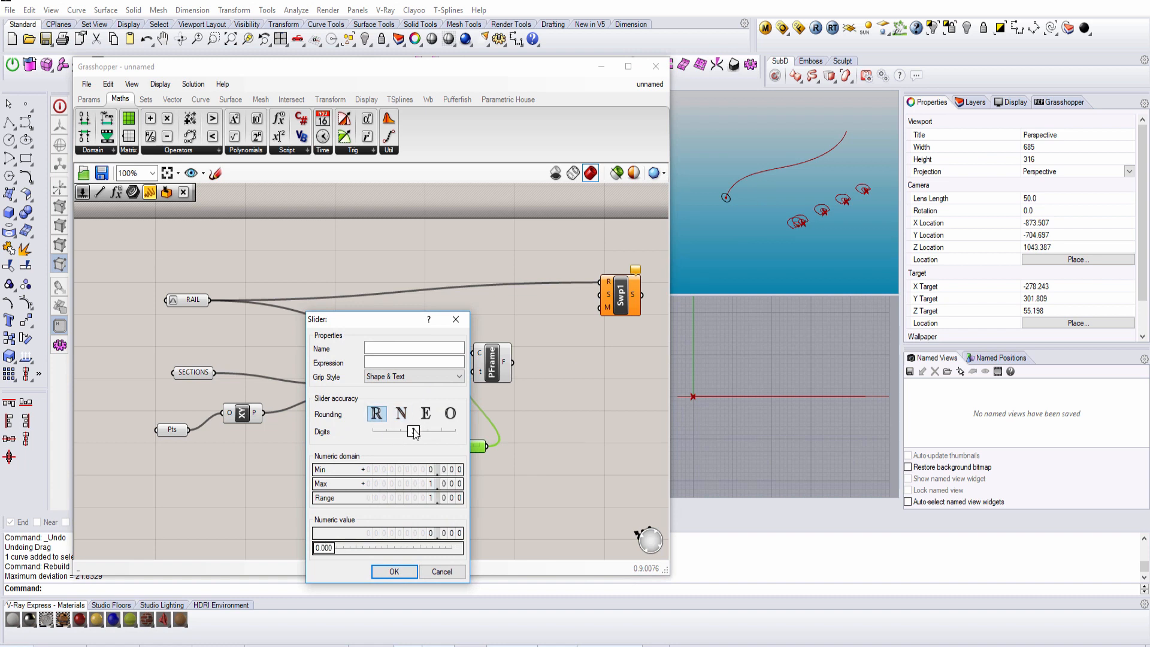
{"action": "left_click_drag", "start_coordinate": [413, 430], "coordinate": [400, 432]}
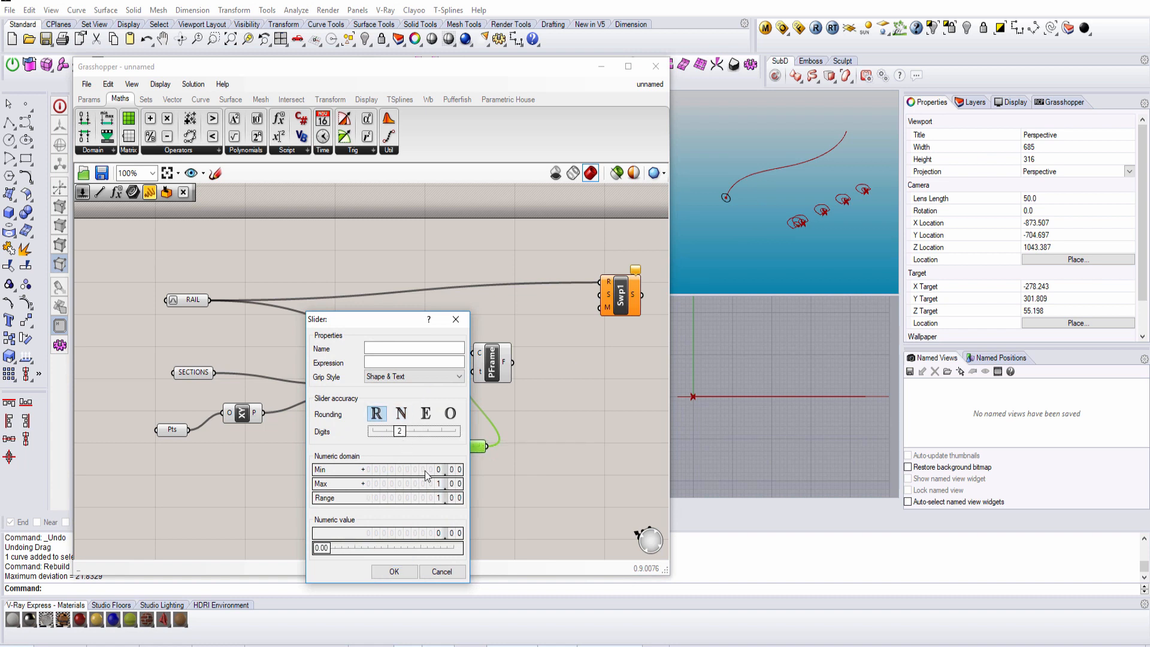
{"action": "left_click", "coordinate": [394, 571]}
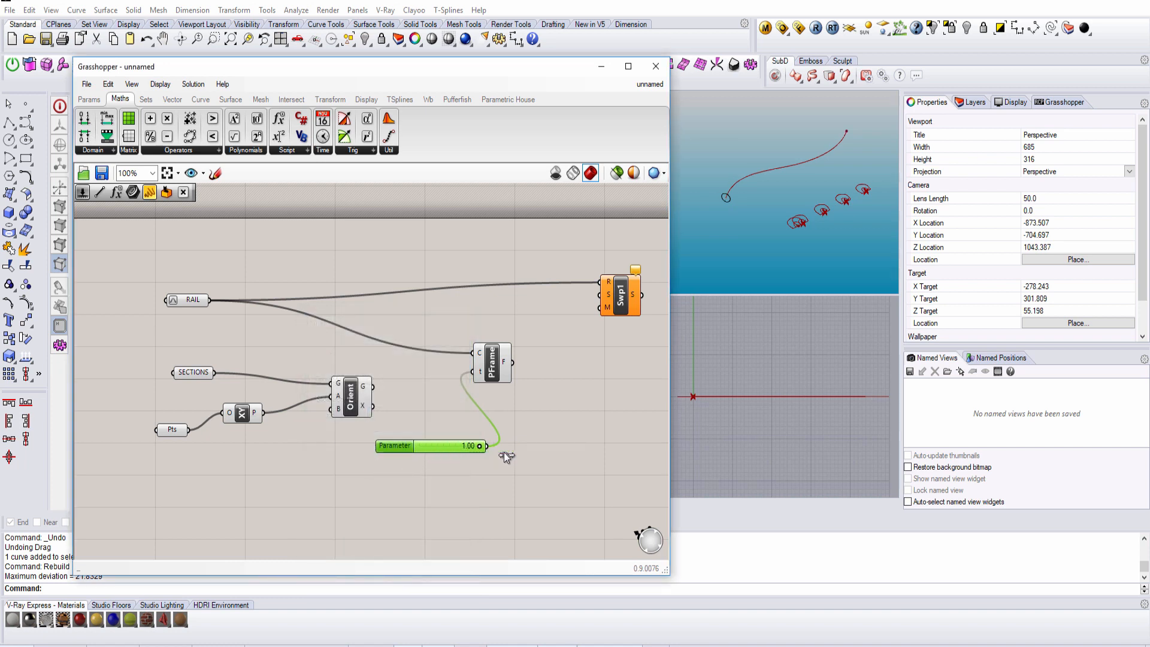
{"action": "left_click_drag", "start_coordinate": [504, 452], "coordinate": [400, 455]}
{"action": "left_click", "coordinate": [519, 430]}
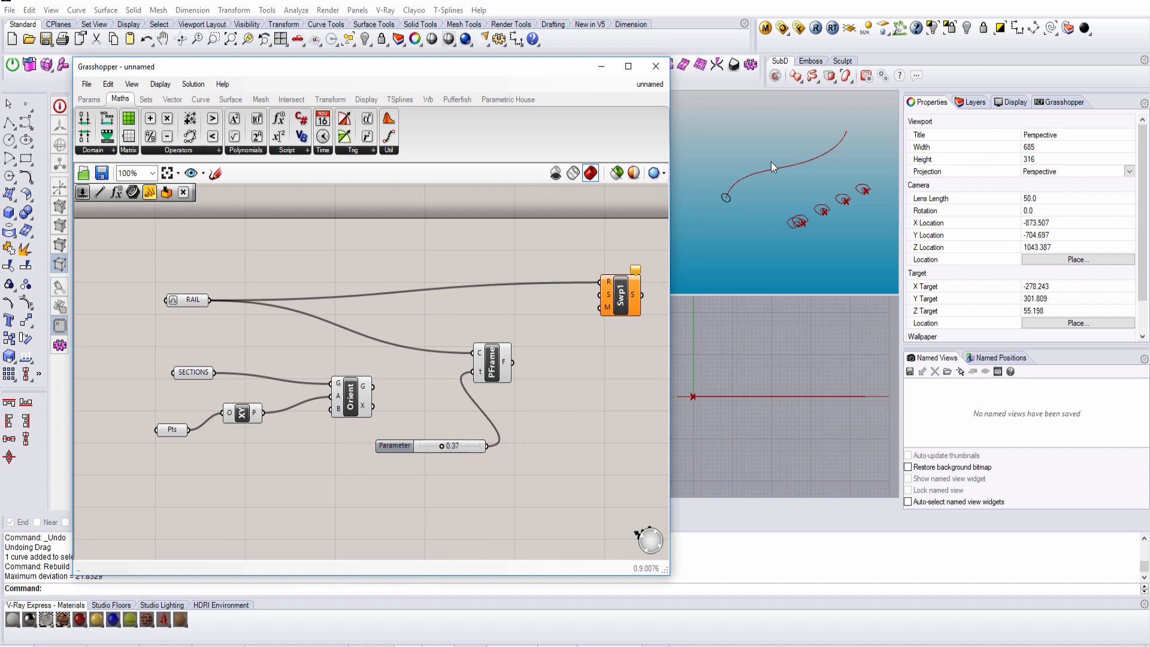
Turn Reparameterize off on the RAIL parameter, try the slider at 0.76, and turn Reparameterize back on
{"action": "right_click", "coordinate": [187, 301]}
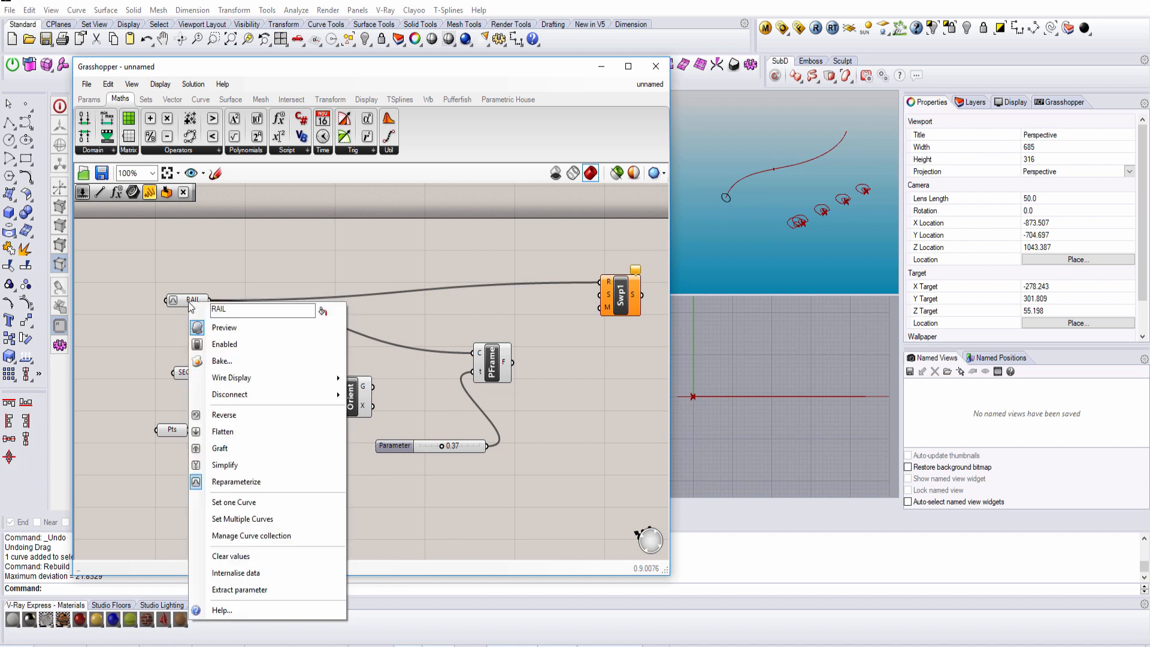
{"action": "left_click", "coordinate": [187, 301]}
{"action": "right_click", "coordinate": [190, 300]}
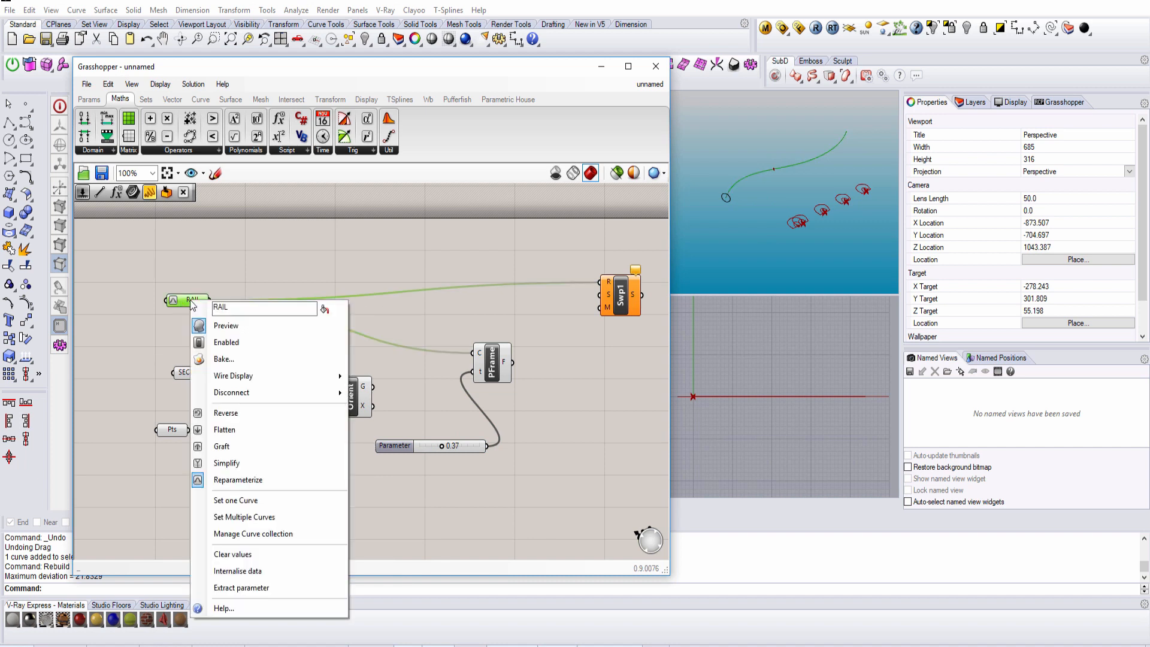
{"action": "left_click", "coordinate": [211, 481]}
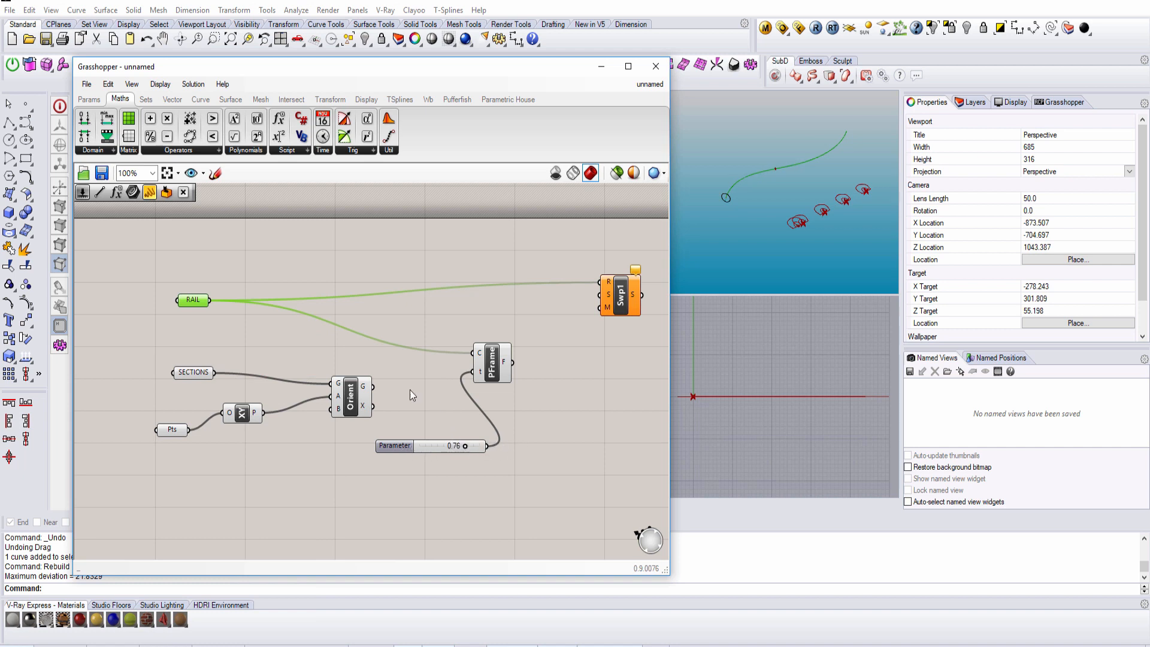
{"action": "left_click", "coordinate": [217, 278]}
{"action": "right_click", "coordinate": [194, 299]}
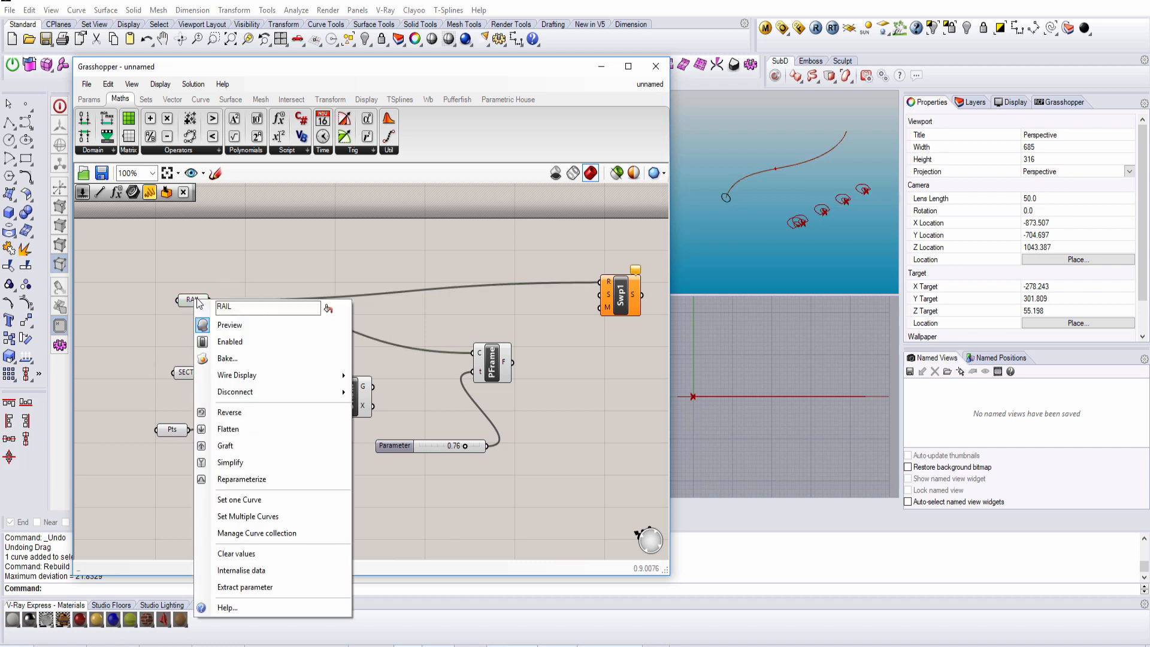
{"action": "left_click", "coordinate": [228, 479]}
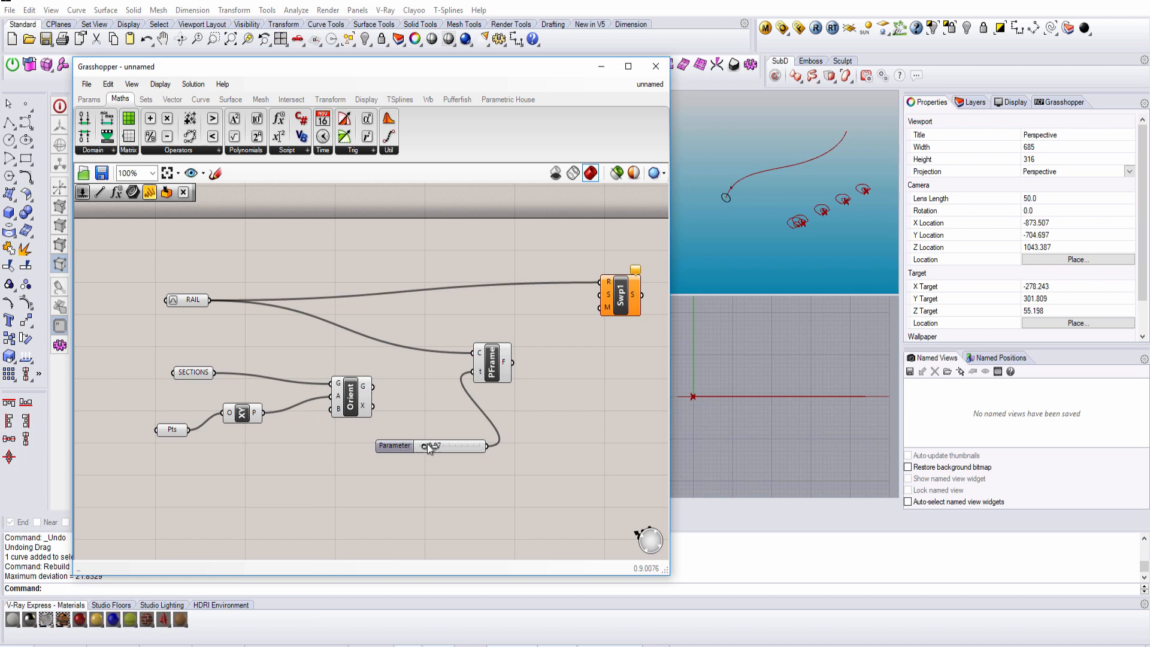
Set the parameter slider to 0.31 and place three copies of it below the original
{"action": "left_click_drag", "start_coordinate": [454, 443], "coordinate": [329, 532]}
{"action": "key", "text": "ctrl+c"}
{"action": "key", "text": "ctrl+v"}
{"action": "key", "text": "ctrl+v"}
{"action": "key", "text": "ctrl+v"}
Connect the three copied sliders to Perp Frame's parameter input t in addition to the existing slider
{"action": "scroll", "coordinate": [353, 454], "scroll_direction": "up", "scroll_amount": 3}
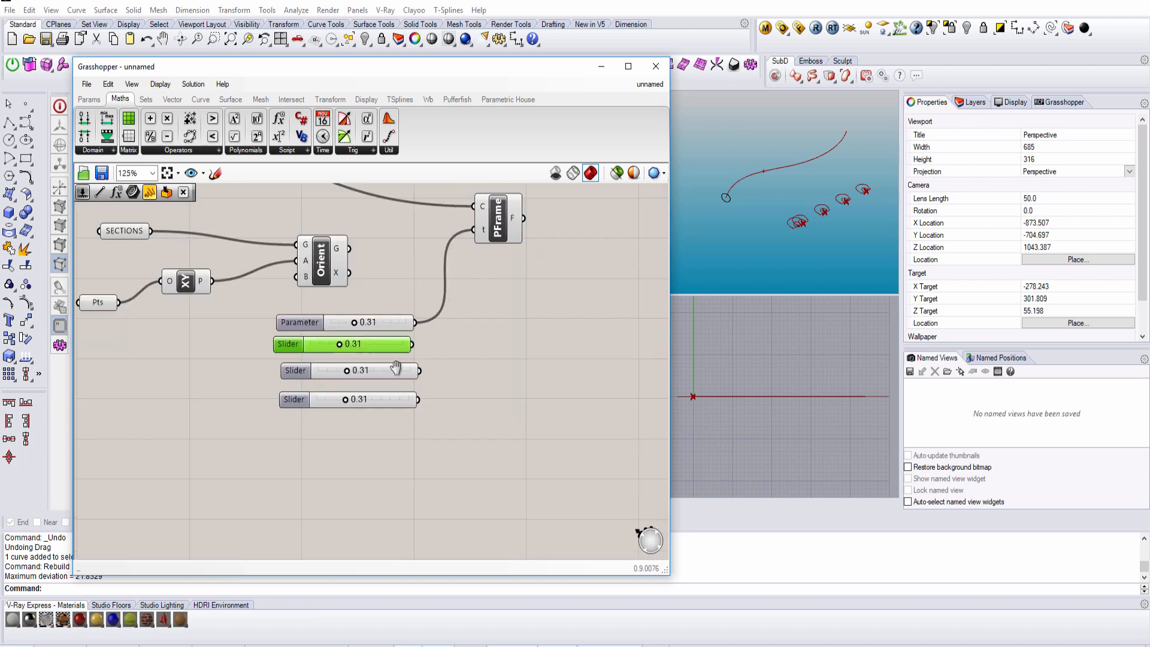
{"action": "scroll", "coordinate": [383, 384], "scroll_direction": "up", "scroll_amount": 1}
{"action": "left_click_drag", "start_coordinate": [387, 382], "coordinate": [451, 267], "text": "shift"}
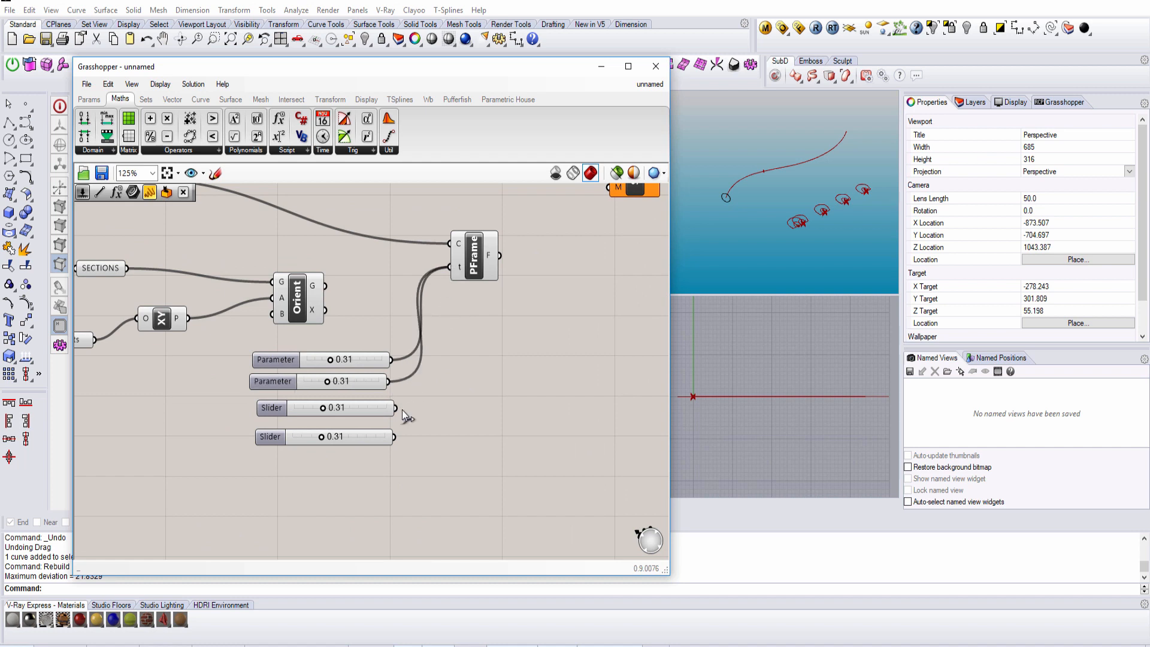
{"action": "left_click_drag", "start_coordinate": [396, 408], "coordinate": [450, 267], "text": "shift"}
{"action": "left_click_drag", "start_coordinate": [394, 437], "coordinate": [451, 267], "text": "shift"}
Set the four parameter sliders, in order from the first, to 0.32, 1.00, 0.55 and 0.00
{"action": "mouse_move", "coordinate": [326, 381]}
{"action": "left_mouse_down"}
{"action": "mouse_move", "coordinate": [372, 375]}
{"action": "mouse_move", "coordinate": [320, 382]}
{"action": "left_mouse_up"}
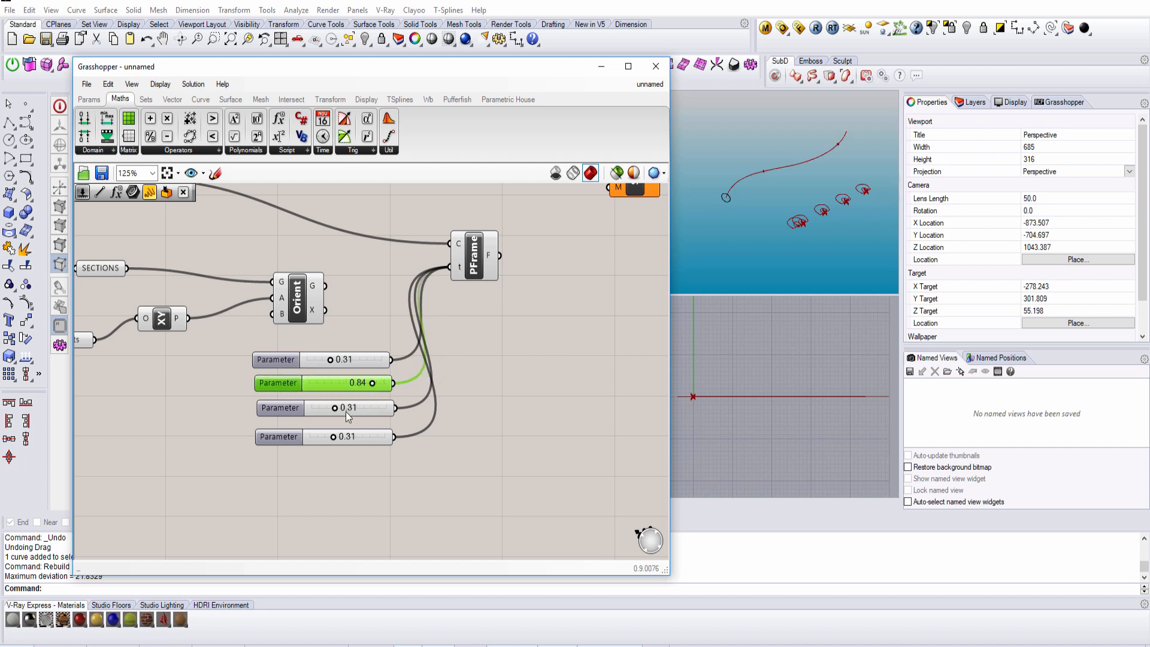
{"action": "left_click_drag", "start_coordinate": [346, 411], "coordinate": [350, 405]}
{"action": "left_click_drag", "start_coordinate": [333, 362], "coordinate": [341, 361]}
{"action": "left_click_drag", "start_coordinate": [374, 410], "coordinate": [393, 382]}
{"action": "scroll", "coordinate": [472, 384], "scroll_direction": "down", "scroll_amount": 2}
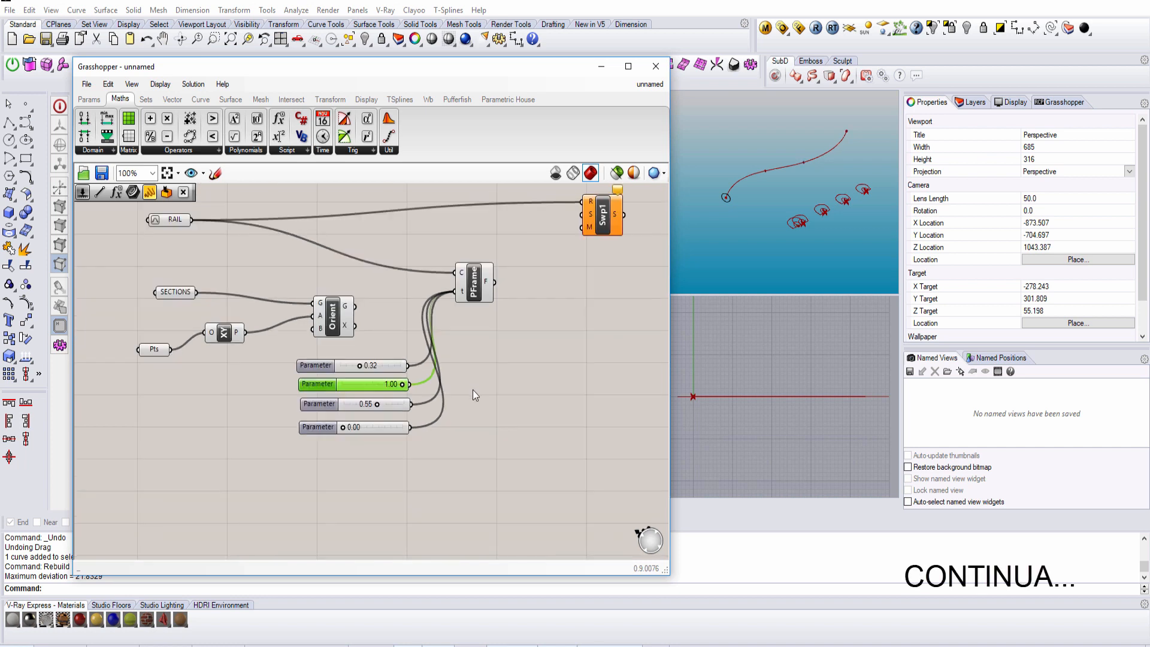
Rearrange the definition so Perp Frame sits before Orient, Orient sits near Sweep1, and the four sliders are below the Pts parameter
{"action": "right_click_drag", "start_coordinate": [472, 293], "coordinate": [444, 309]}
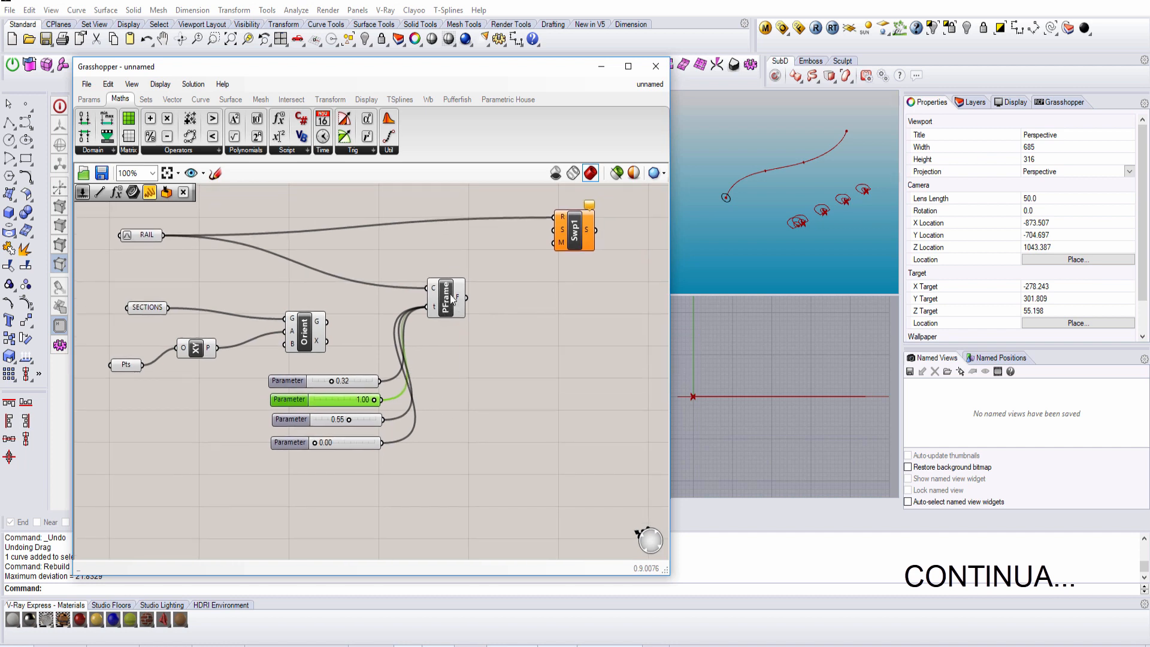
{"action": "left_click_drag", "start_coordinate": [451, 299], "coordinate": [446, 279]}
{"action": "left_click_drag", "start_coordinate": [318, 341], "coordinate": [517, 304]}
{"action": "left_click_drag", "start_coordinate": [446, 277], "coordinate": [336, 286]}
{"action": "left_click_drag", "start_coordinate": [321, 353], "coordinate": [280, 461]}
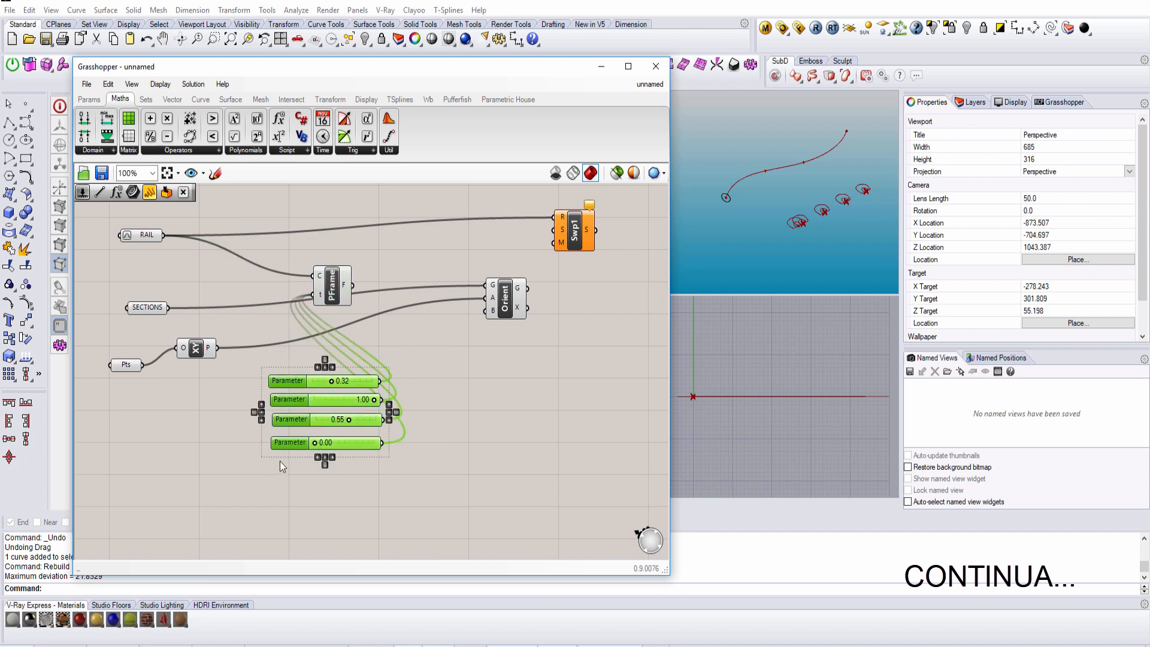
{"action": "left_click_drag", "start_coordinate": [293, 383], "coordinate": [151, 418]}
Connect Perp Frame's frame output to Orient's target plane input B and view the oriented profiles on the rail
{"action": "left_click", "coordinate": [317, 387]}
{"action": "left_click_drag", "start_coordinate": [340, 280], "coordinate": [484, 311]}
{"action": "left_click", "coordinate": [375, 249]}
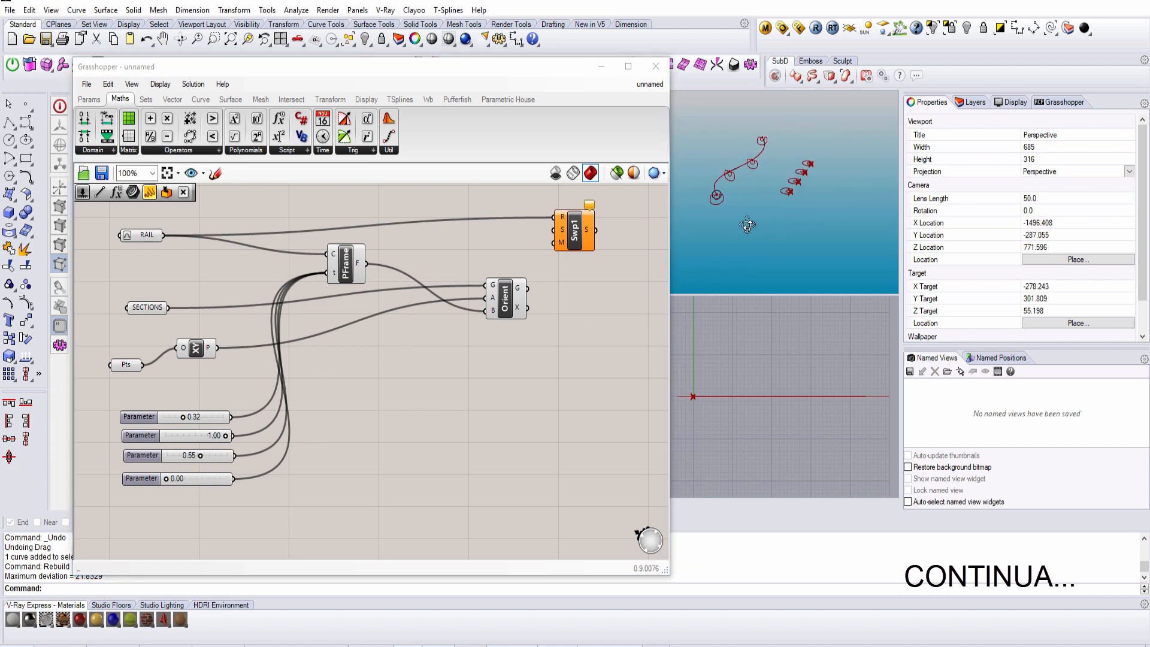